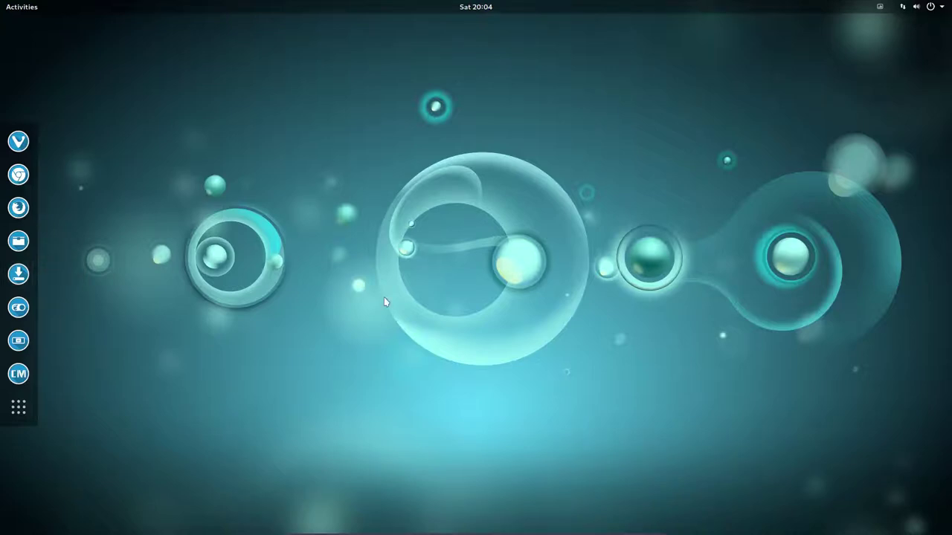
# Open the Startup Applications page in Tweaks and start adding a new startup program
pyautogui.hotkey('ctrl', 'alt', 't')
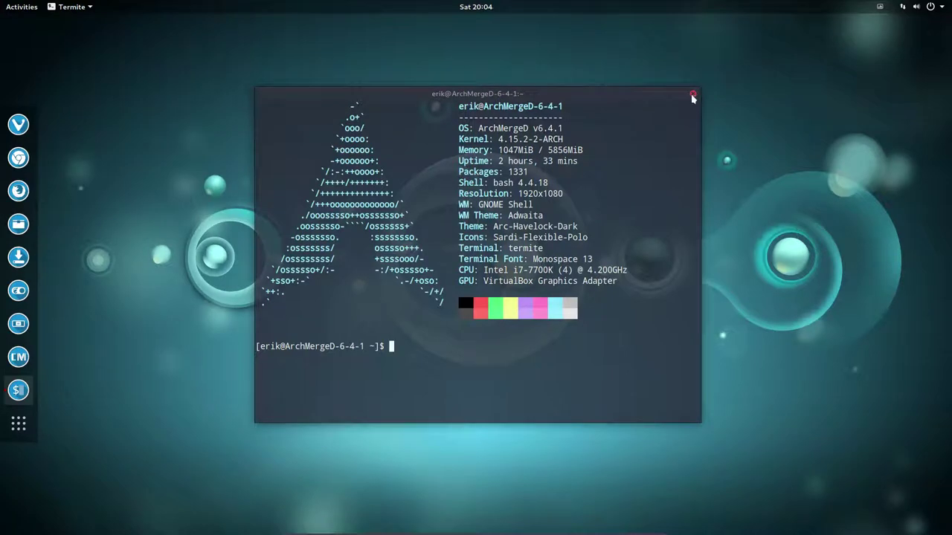
pyautogui.click(692, 95)
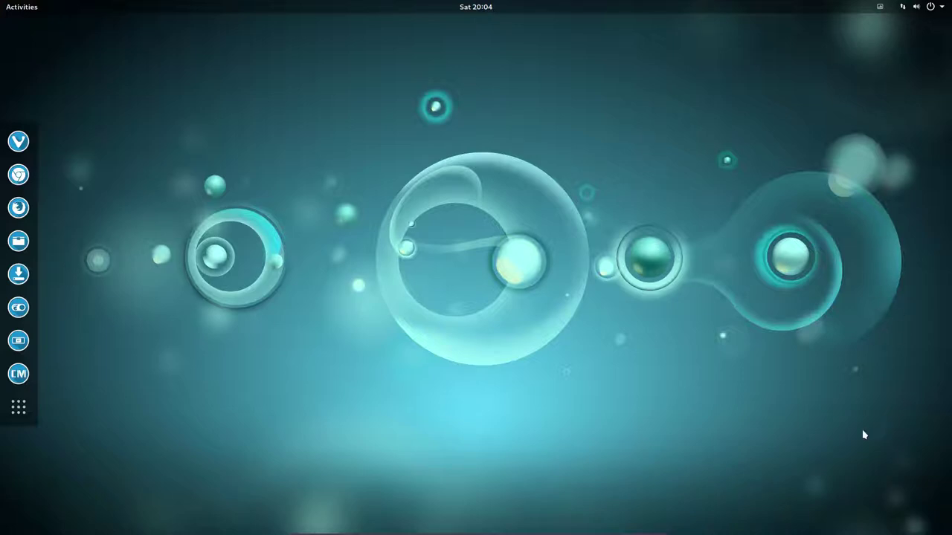
pyautogui.click(19, 308)
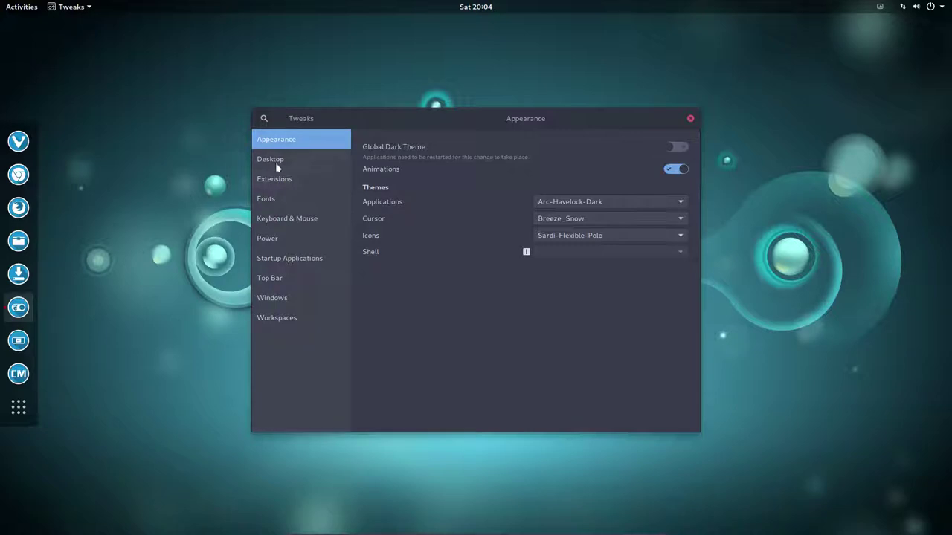
pyautogui.click(303, 259)
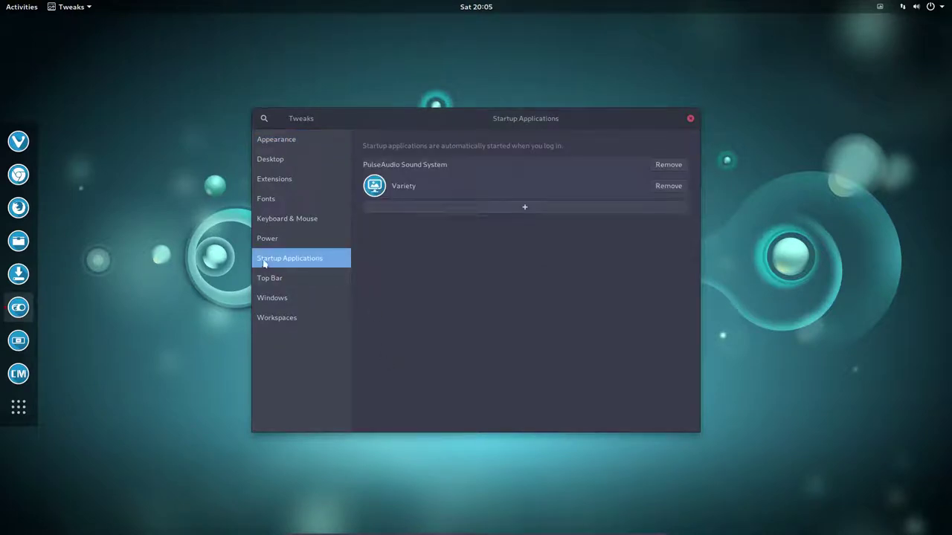
pyautogui.click(527, 212)
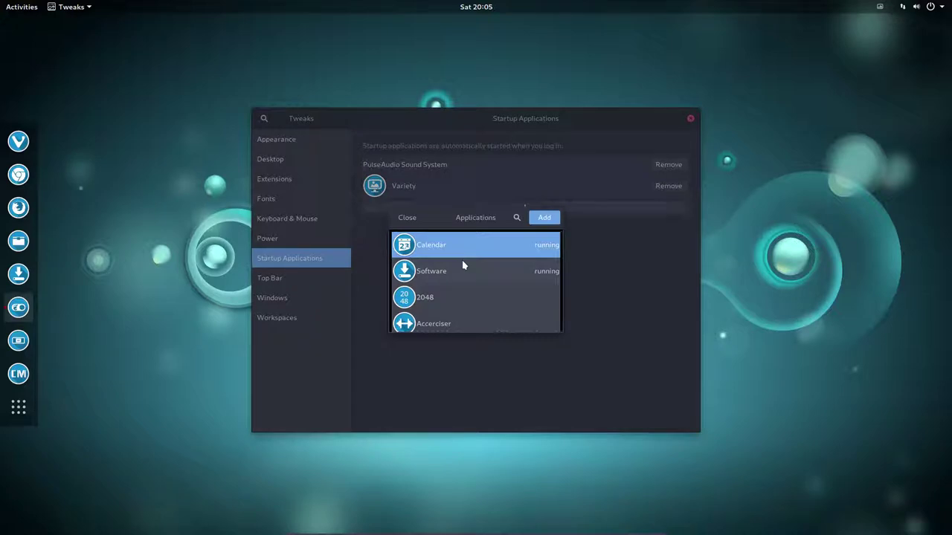
# Search the chooser for 'am-co', clear the search, and add then remove Calendar by mistake
pyautogui.write('am')
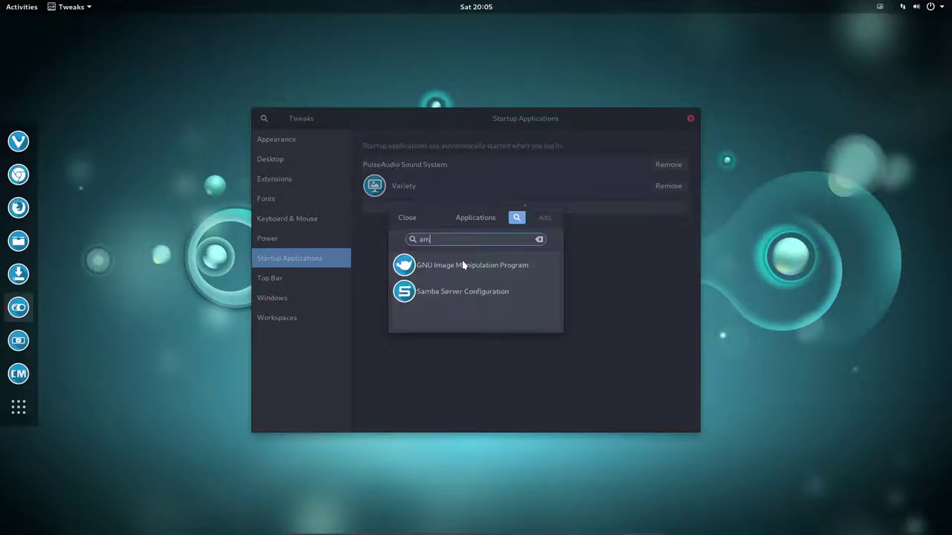
pyautogui.write('-co')
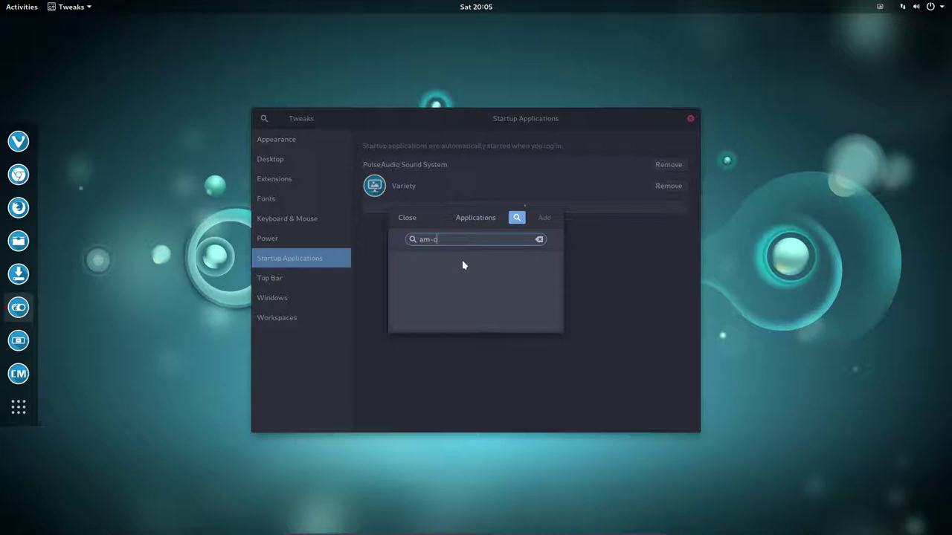
pyautogui.press('BackSpace')
pyautogui.press('BackSpace')
pyautogui.press('BackSpace')
pyautogui.press('BackSpace')
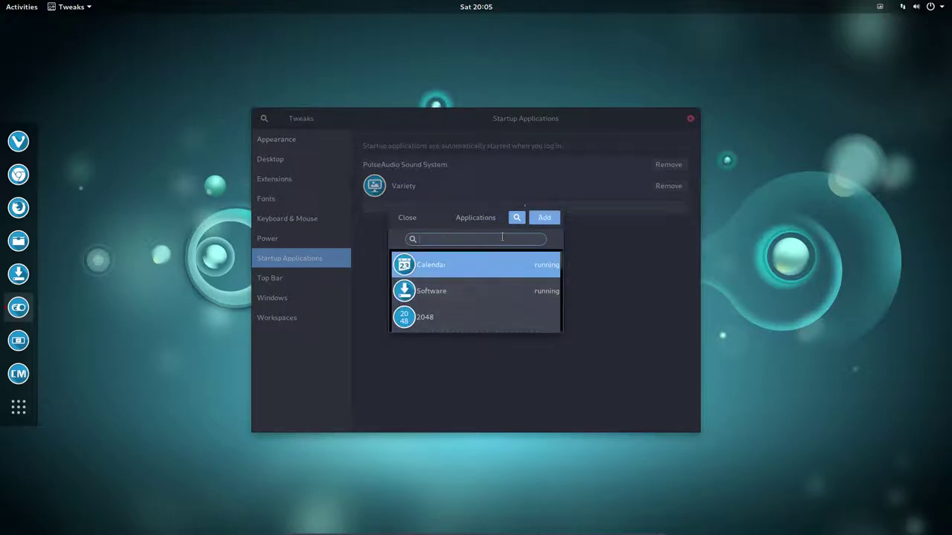
pyautogui.click(545, 218)
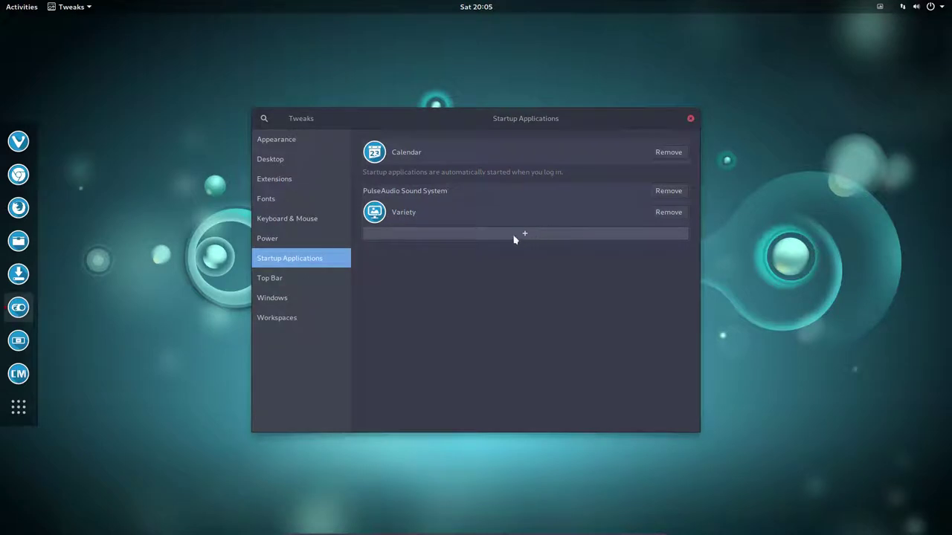
pyautogui.click(672, 157)
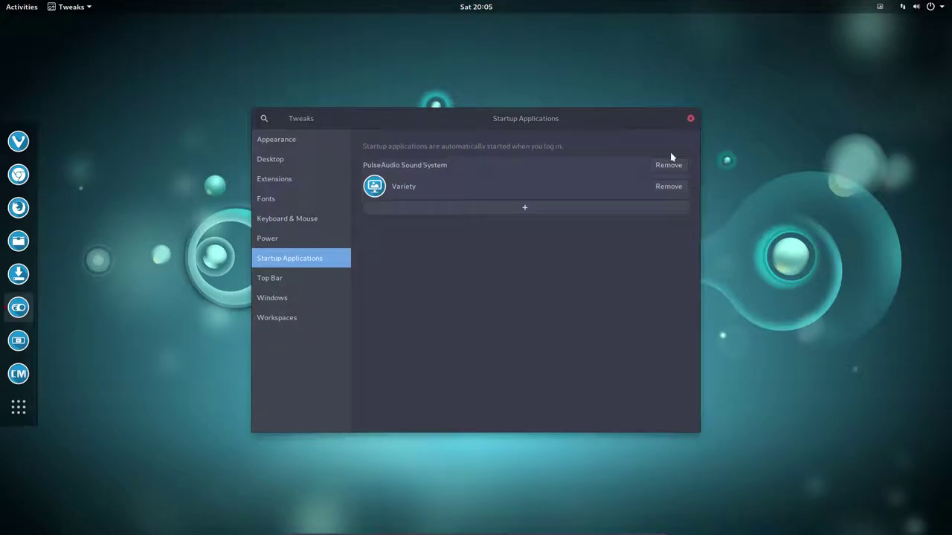
# Reopen the application chooser, scroll through its list, and dismiss it without adding anything
pyautogui.click(525, 211)
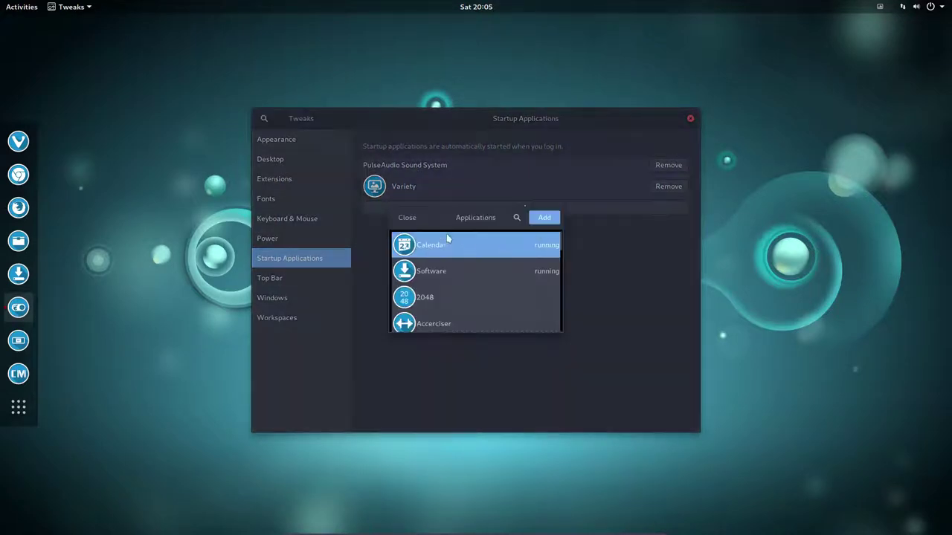
pyautogui.scroll(-3, 457, 302)
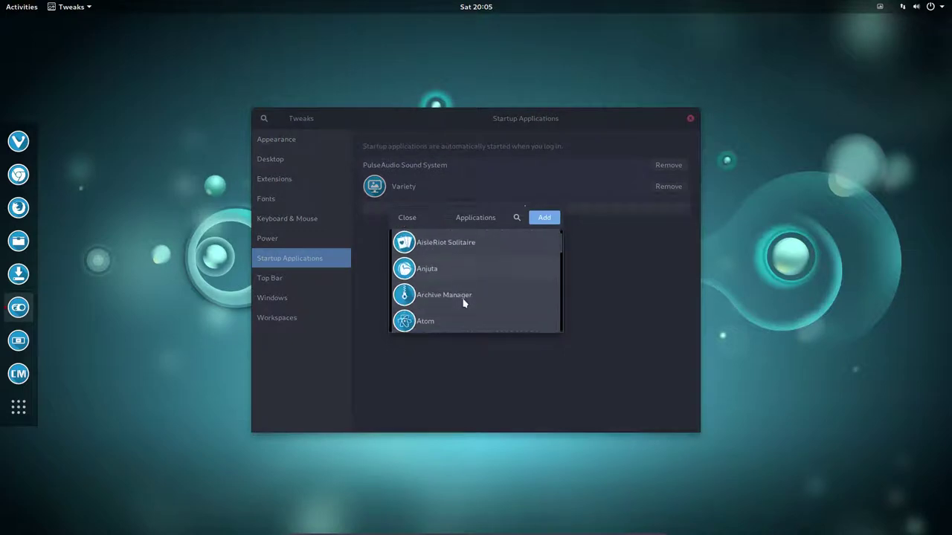
pyautogui.scroll(-2, 463, 302)
pyautogui.scroll(-2, 463, 303)
pyautogui.scroll(-3, 464, 302)
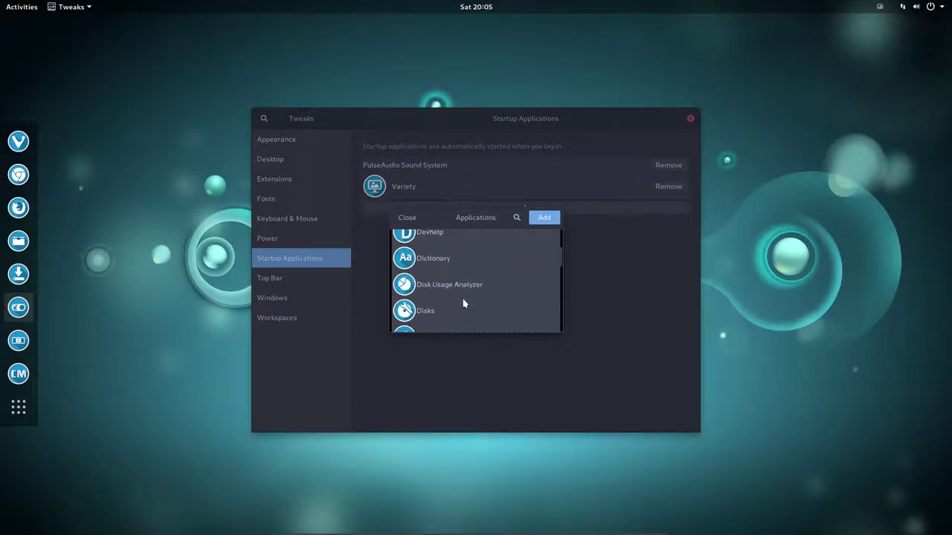
pyautogui.scroll(-3, 463, 302)
pyautogui.scroll(-2, 463, 303)
pyautogui.scroll(-2, 463, 303)
pyautogui.scroll(-3, 463, 303)
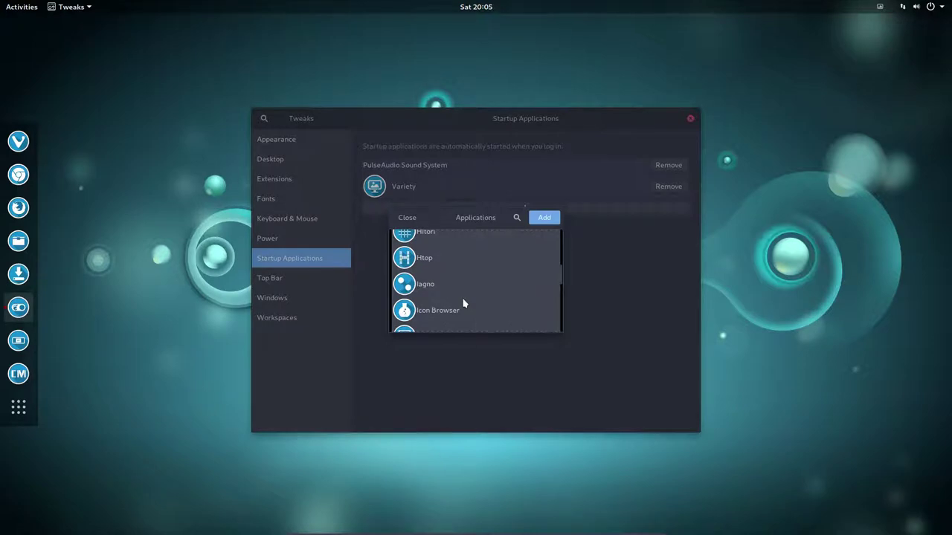
pyautogui.scroll(-3, 463, 302)
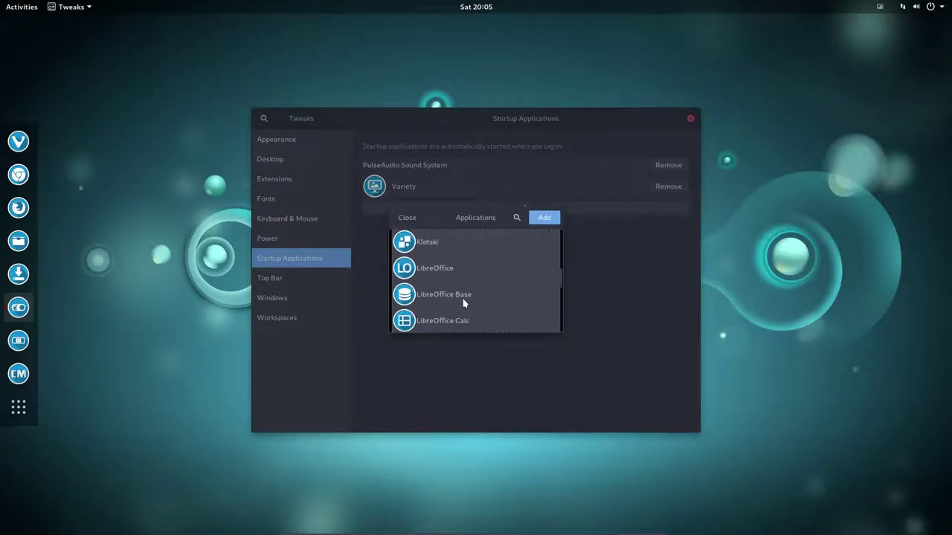
pyautogui.scroll(-3, 463, 303)
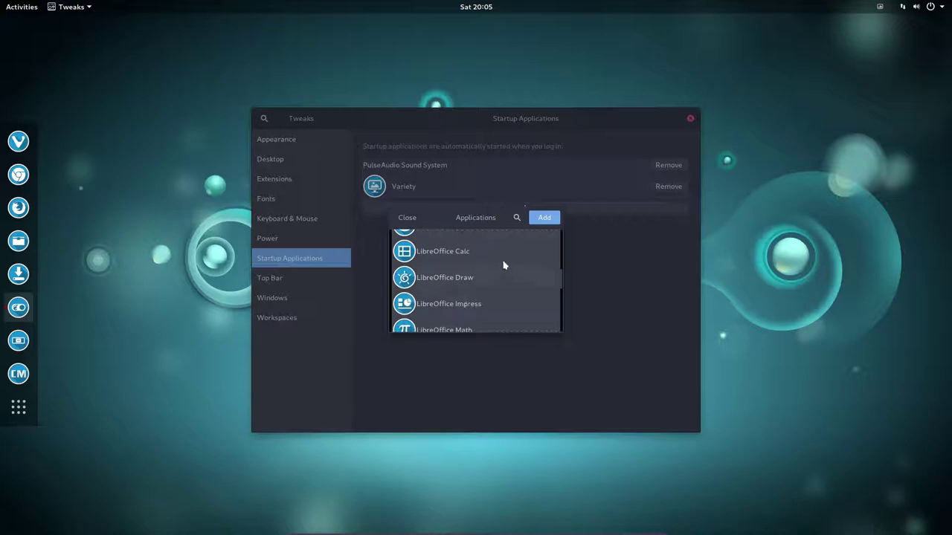
pyautogui.click(411, 218)
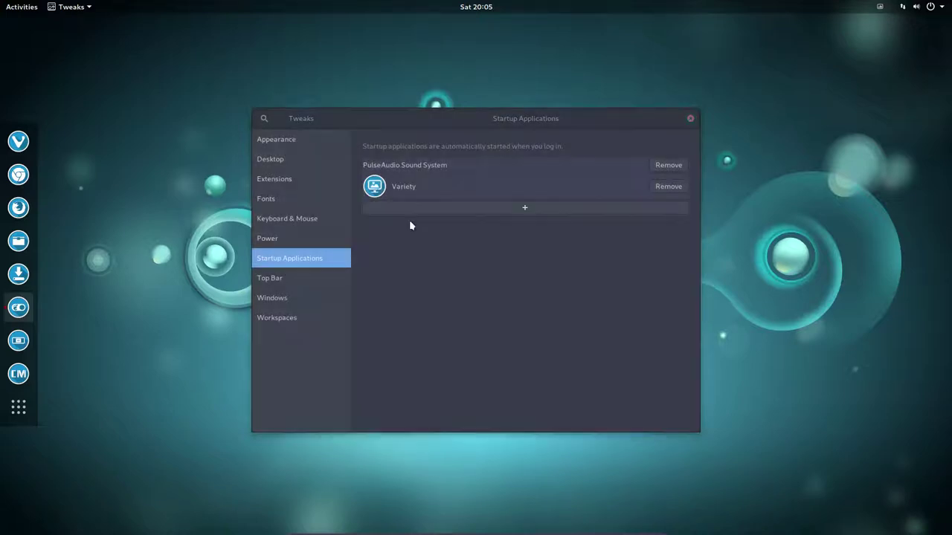
# Close Tweaks and open the Home folder in Files with dotfiles hidden
pyautogui.click(691, 119)
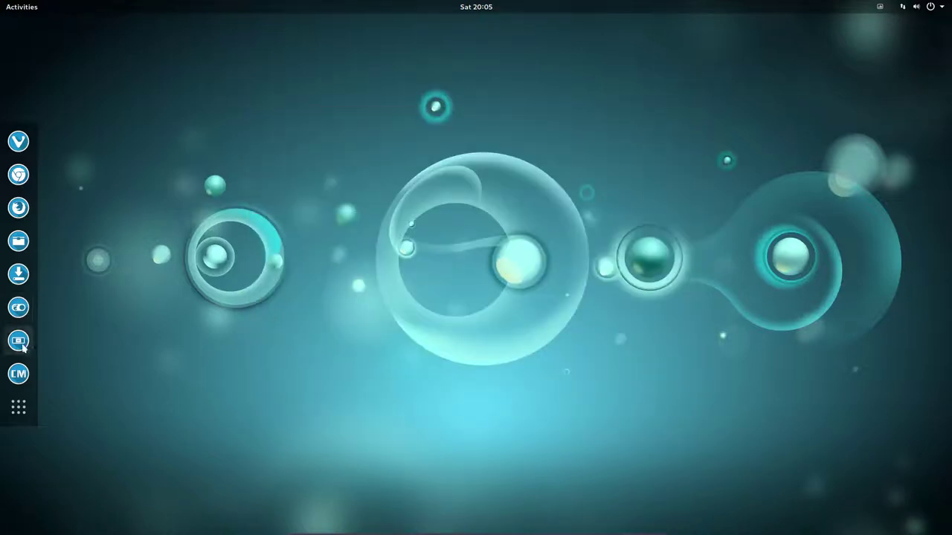
pyautogui.click(21, 245)
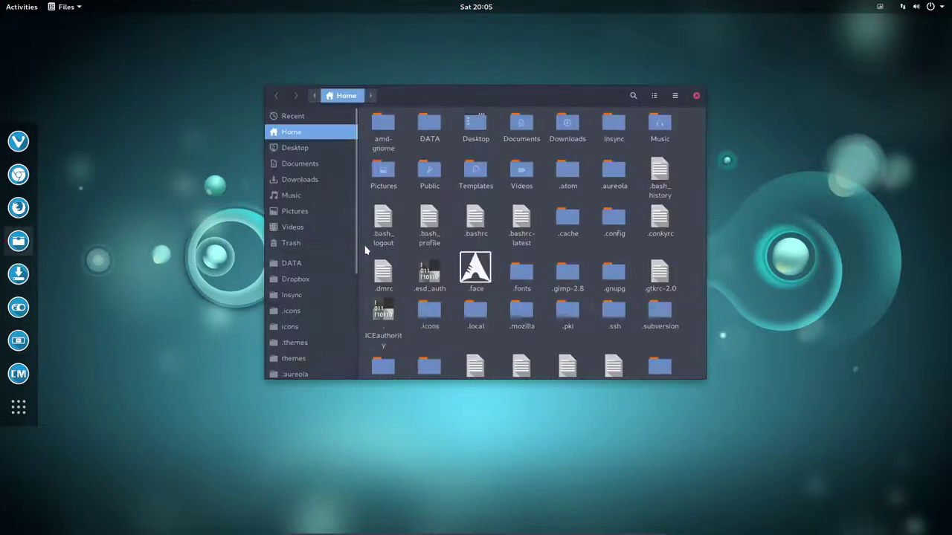
pyautogui.hotkey('ctrl', 'h')
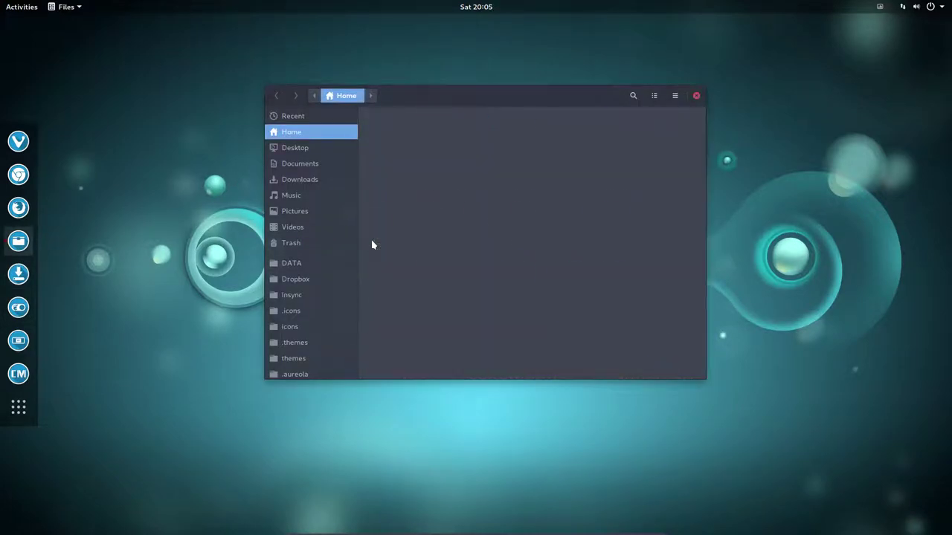
pyautogui.scroll(-5, 309, 313)
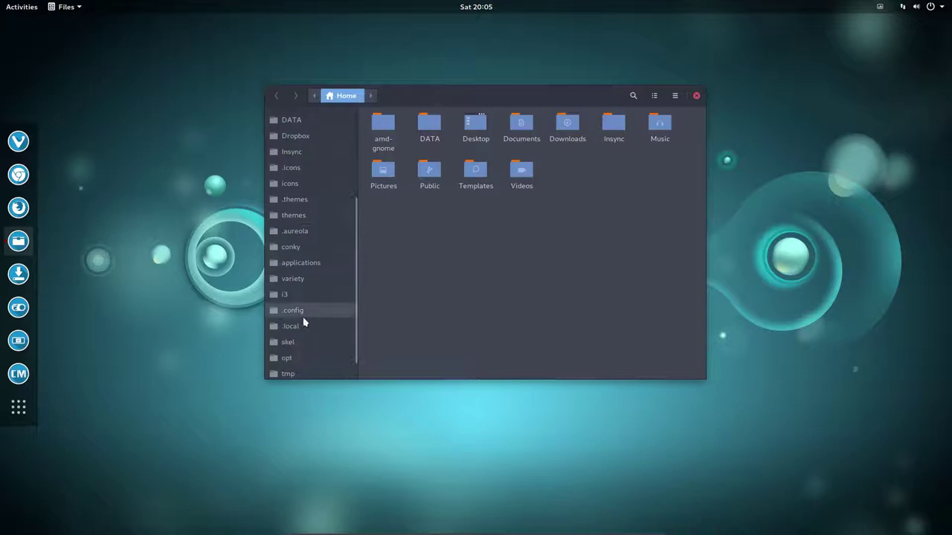
pyautogui.scroll(-1, 304, 357)
# Browse via Other Locations to the /usr/share/applications folder
pyautogui.click(314, 372)
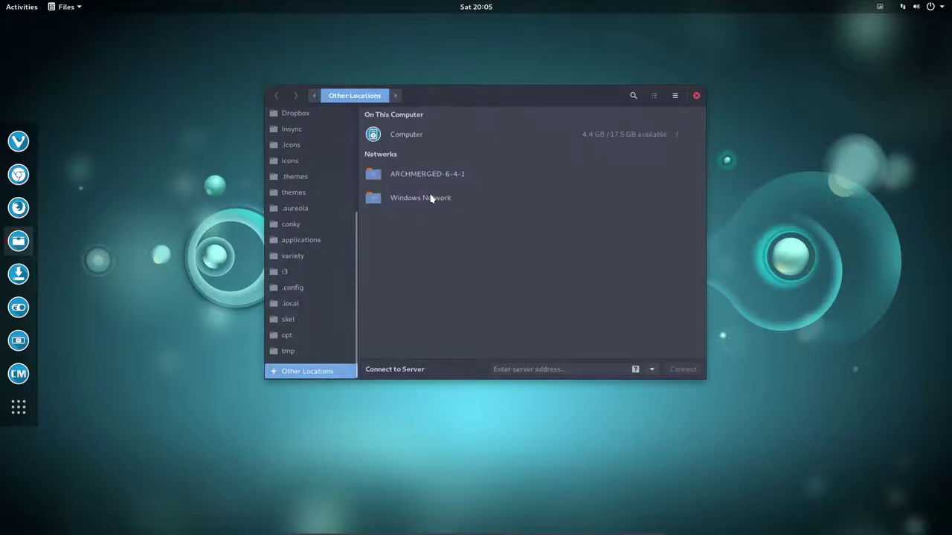
pyautogui.click(401, 136)
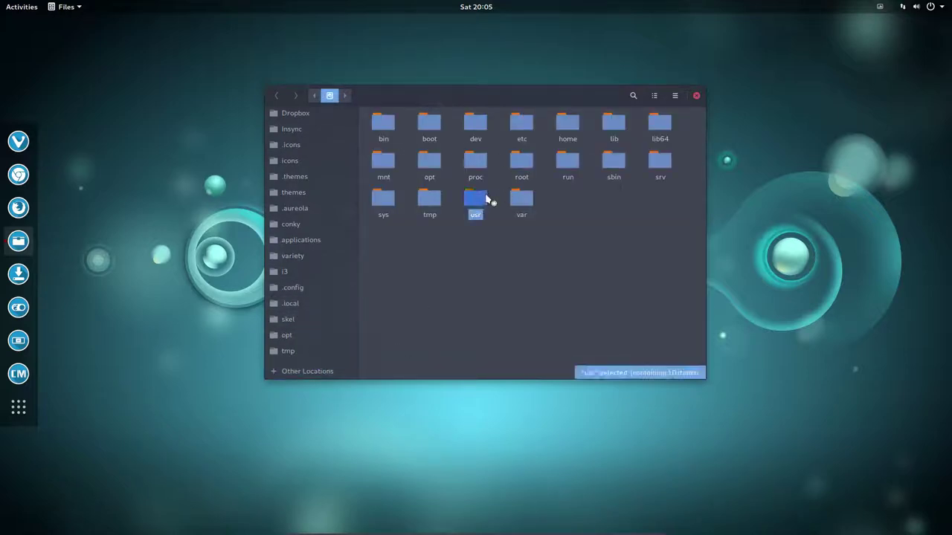
pyautogui.doubleClick(482, 198)
pyautogui.doubleClick(437, 162)
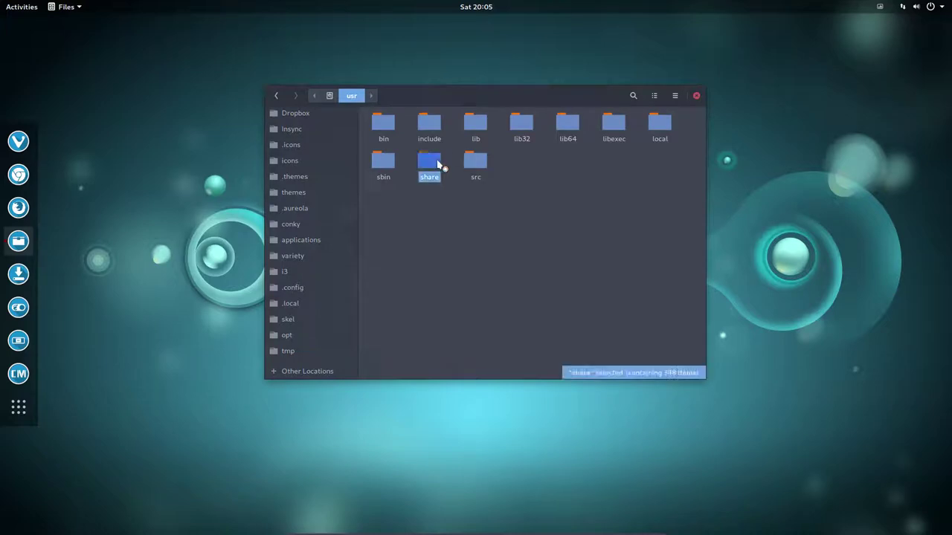
pyautogui.doubleClick(516, 173)
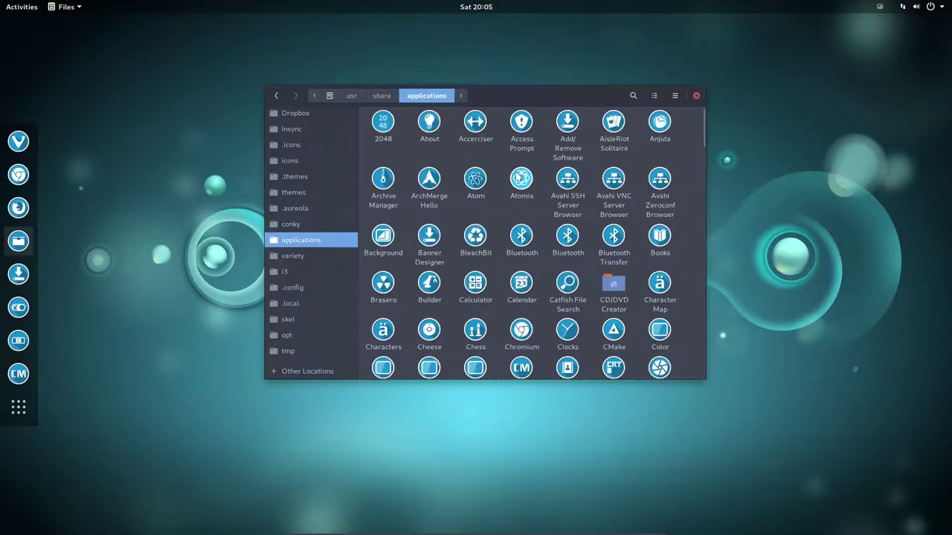
# Search 'am', leave the search, and scroll down the applications list
pyautogui.write('am')
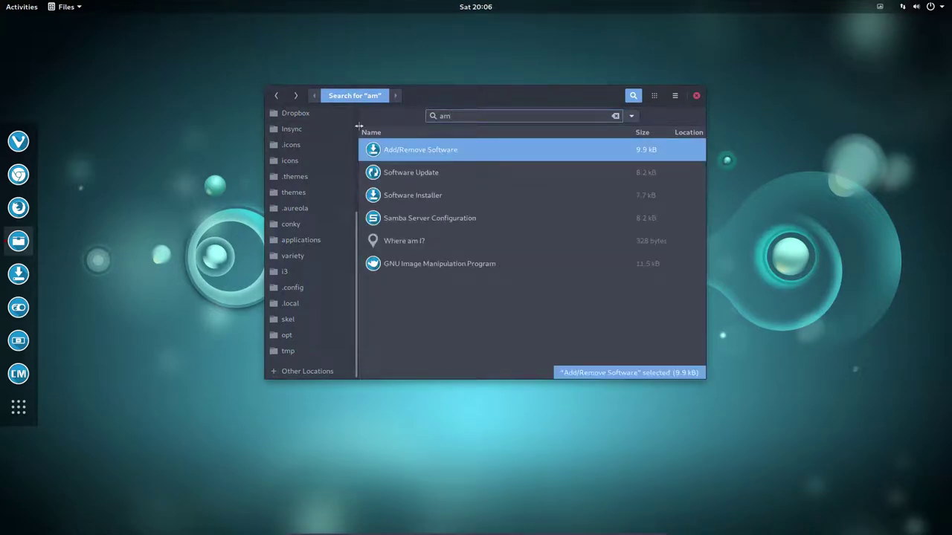
pyautogui.click(277, 97)
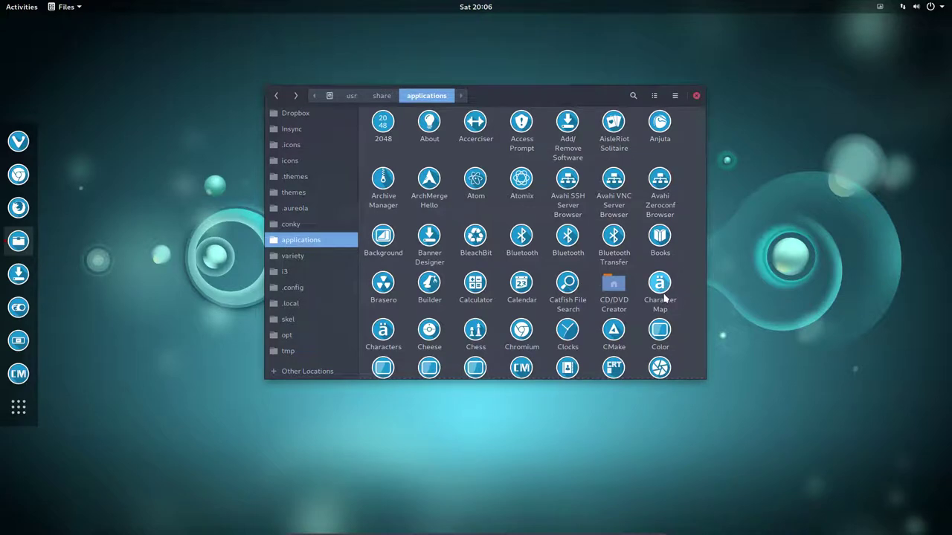
pyautogui.scroll(-1, 664, 297)
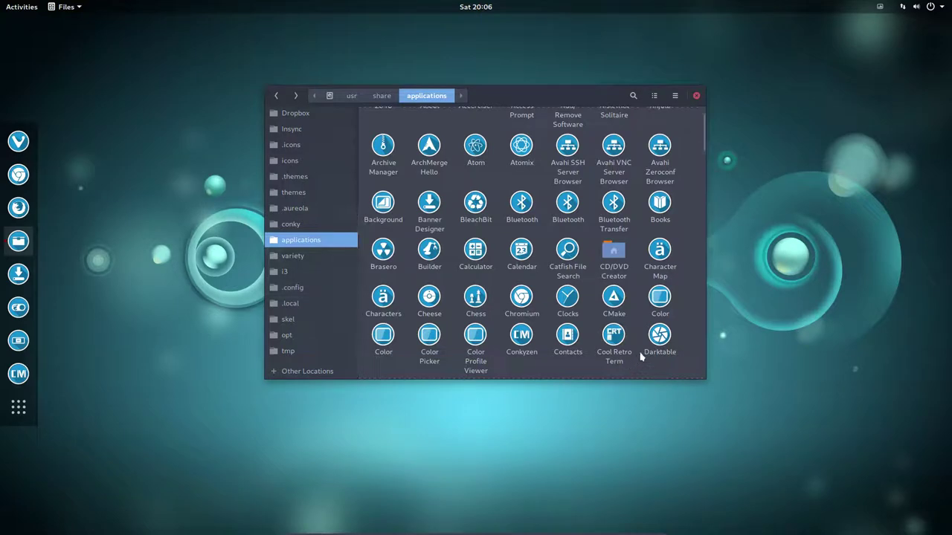
pyautogui.scroll(-1, 641, 357)
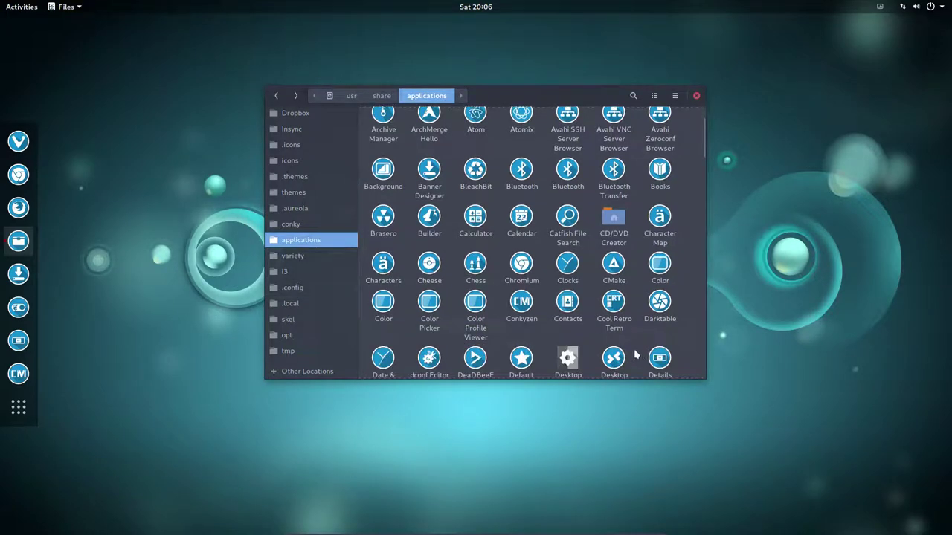
# Copy the Conkyzen launcher from its right-click menu
pyautogui.click(522, 302)
pyautogui.rightClick(522, 302)
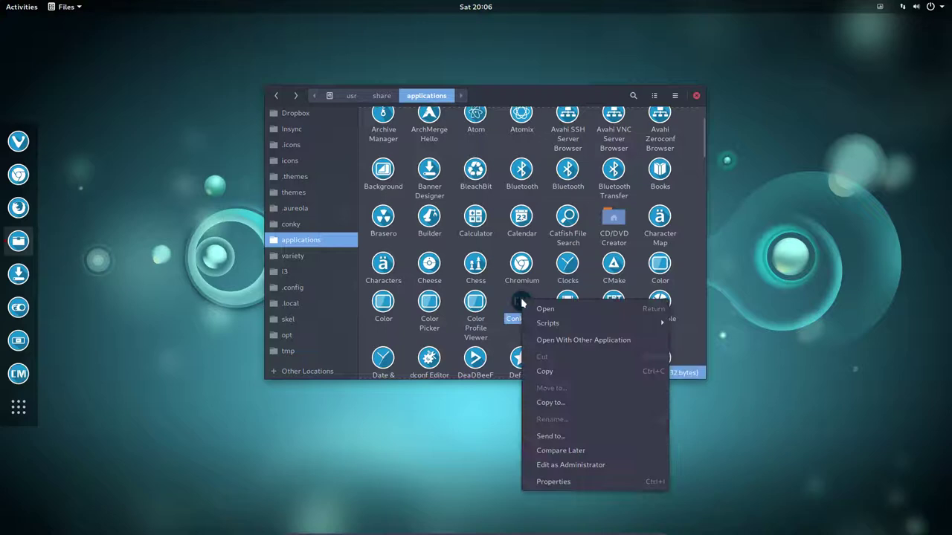
pyautogui.click(545, 370)
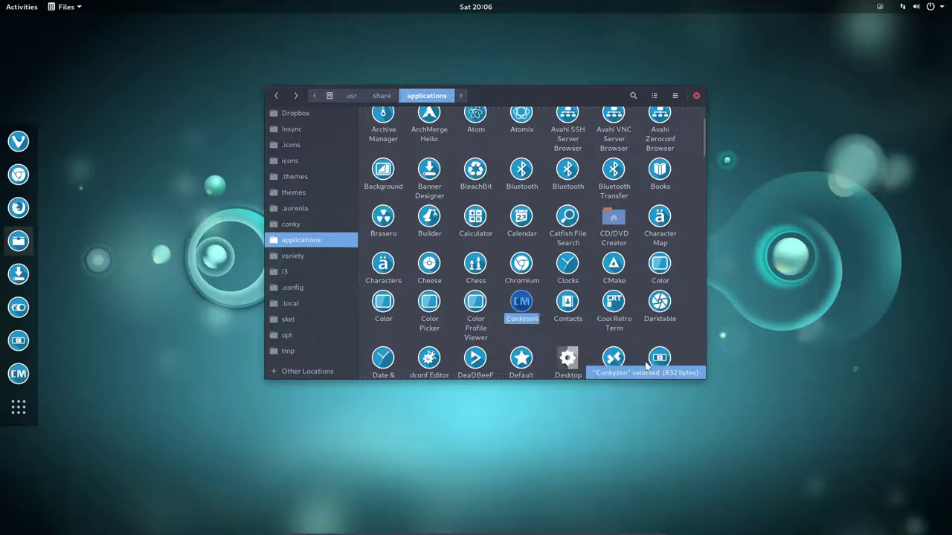
pyautogui.scroll(5, 295, 157)
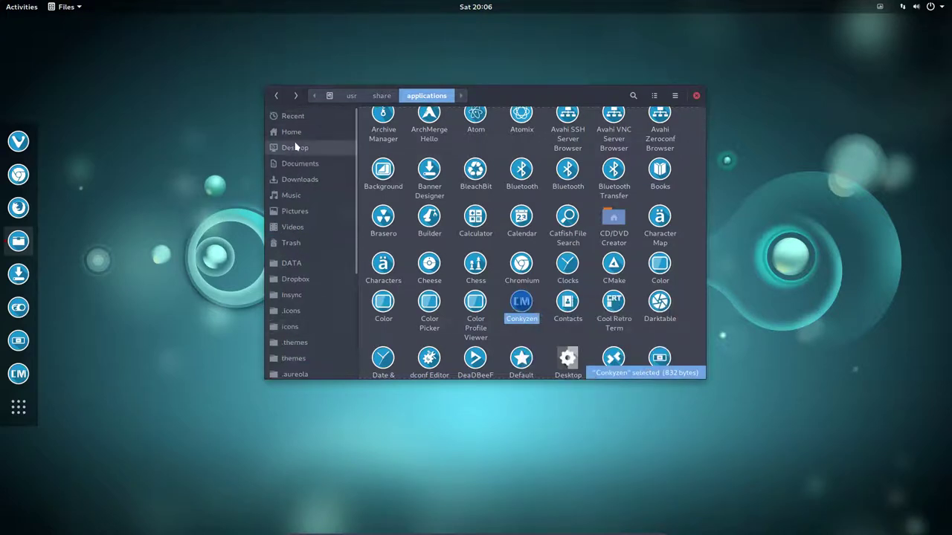
# Paste the Conkyzen launcher into ~/.config/autostart, showing hidden folders to reach it
pyautogui.click(331, 138)
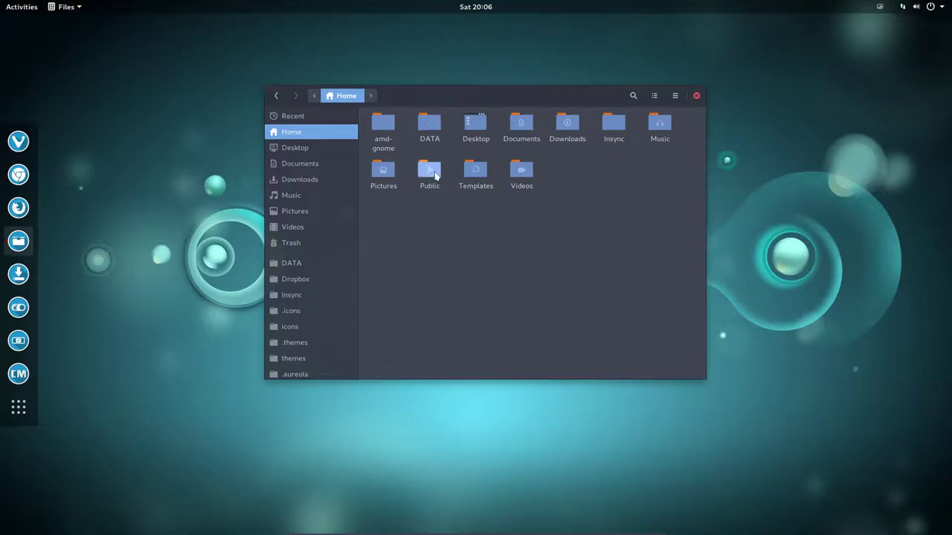
pyautogui.hotkey('ctrl', 'h')
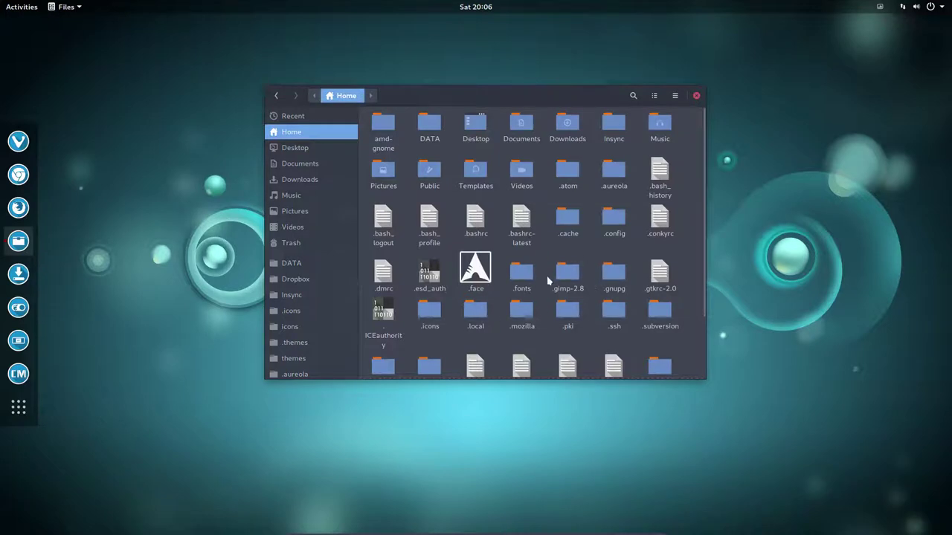
pyautogui.doubleClick(613, 218)
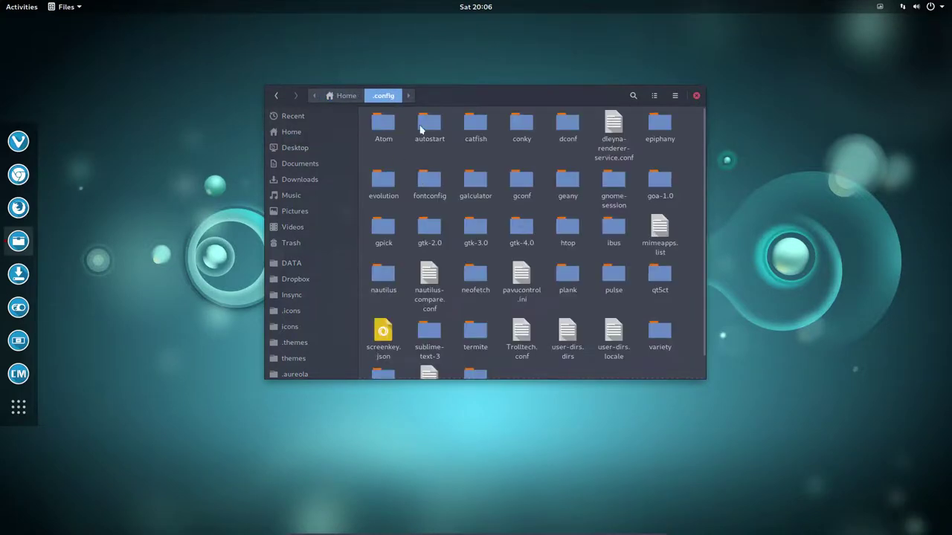
pyautogui.doubleClick(427, 125)
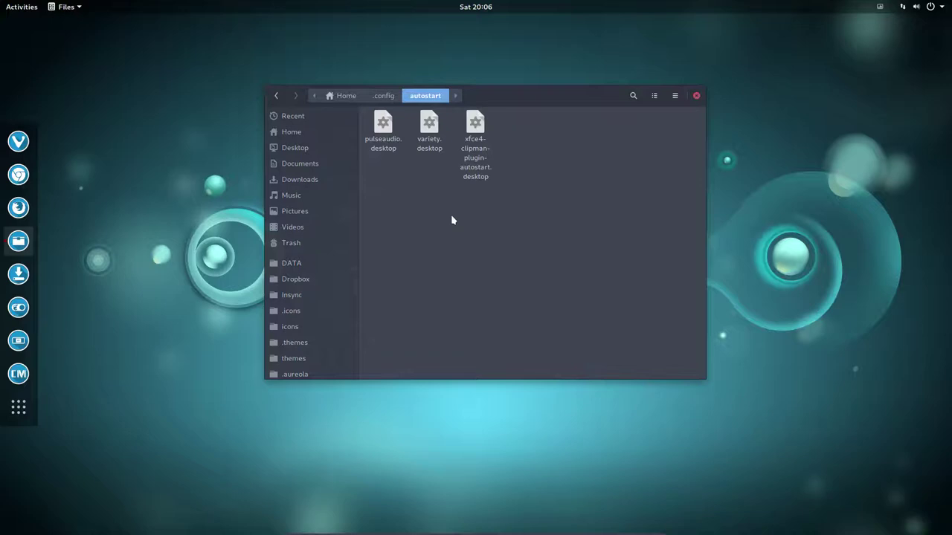
pyautogui.hotkey('ctrl', 'v')
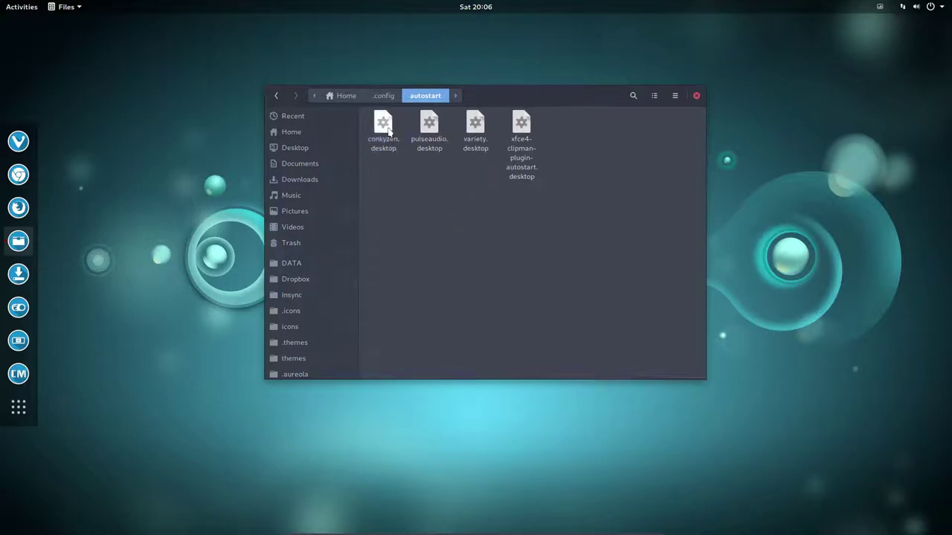
# Select the pasted conkyzen.desktop and open a new terminal window
pyautogui.click(385, 122)
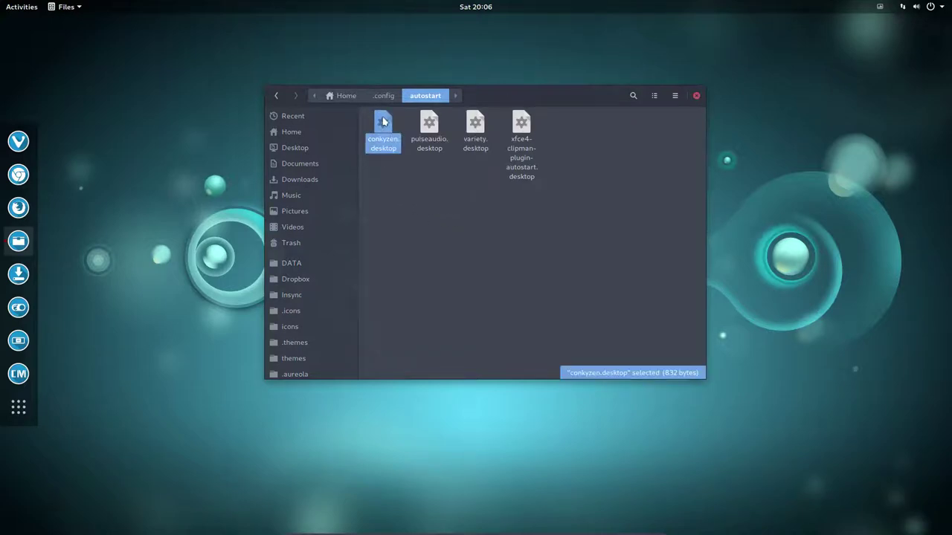
pyautogui.click(161, 121)
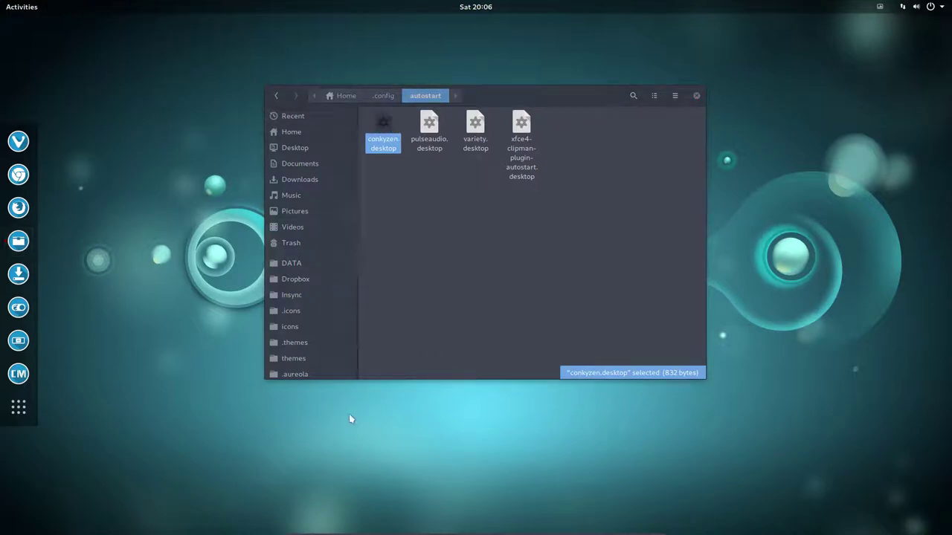
pyautogui.hotkey('ctrl', 'alt', 't')
# Run am-conky-session in Termite using Tab completion, then select the command text
pyautogui.write('am')
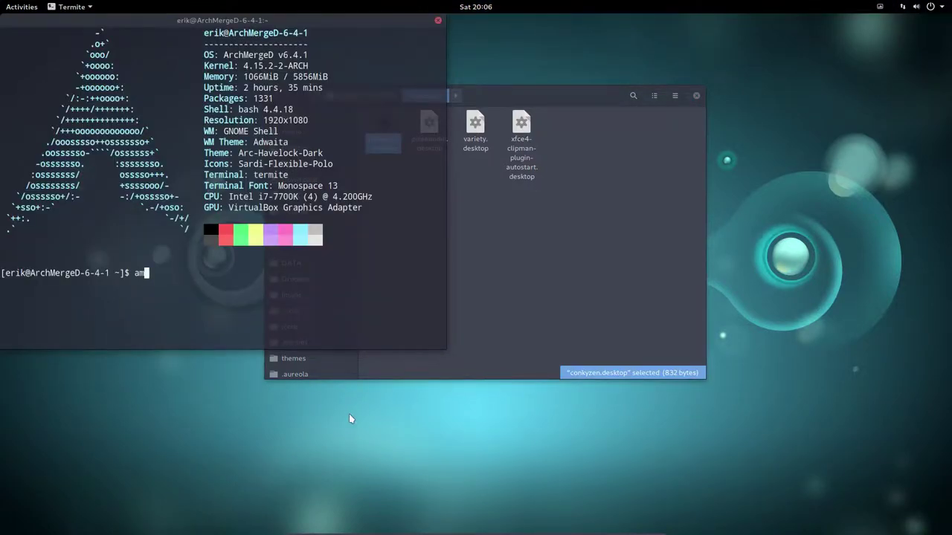
pyautogui.write('-')
pyautogui.press('Tab')
pyautogui.press('Tab')
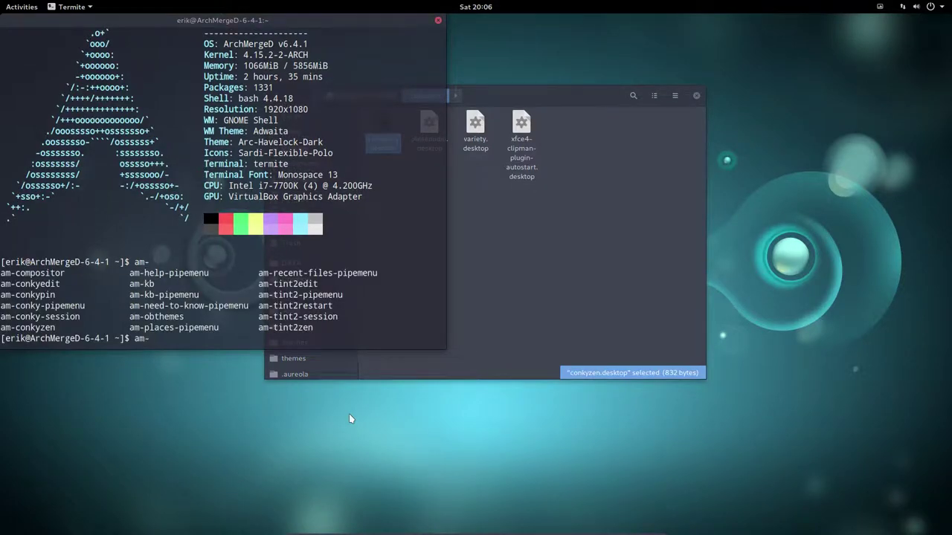
pyautogui.write('conk')
pyautogui.write('y-se')
pyautogui.press('Tab')
pyautogui.press('Return')
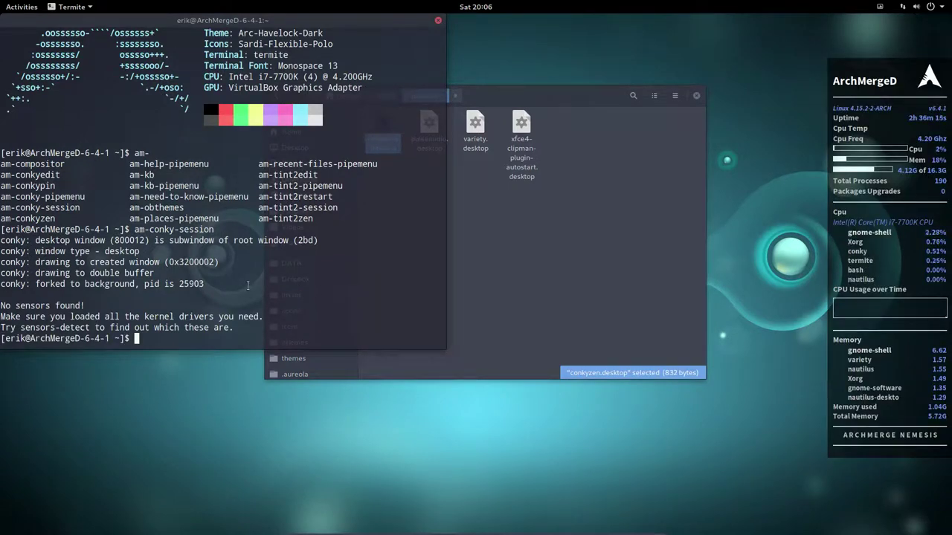
pyautogui.moveTo(135, 229); pyautogui.dragTo(214, 231)
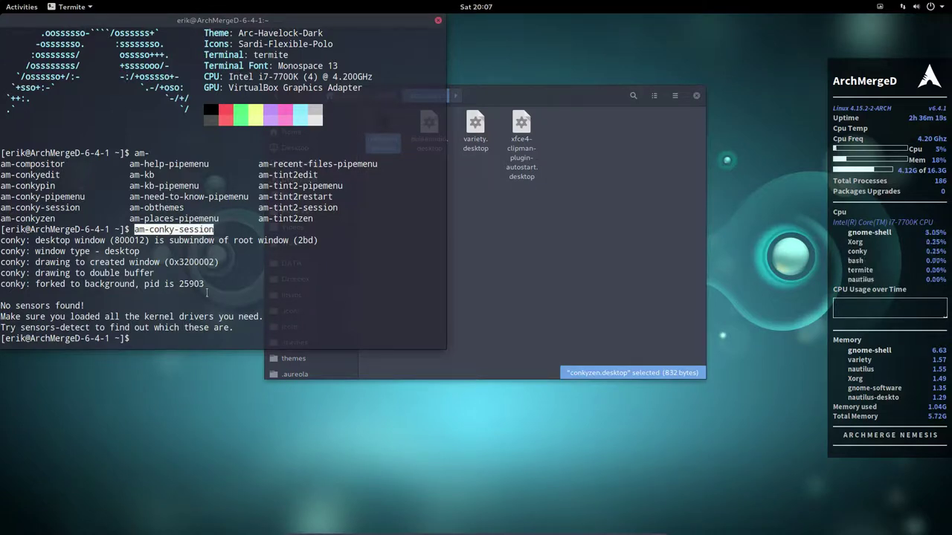
# Open conkyzen.desktop in Sublime Text 3 Dev after dismissing the untrusted-launcher warning
pyautogui.click(534, 136)
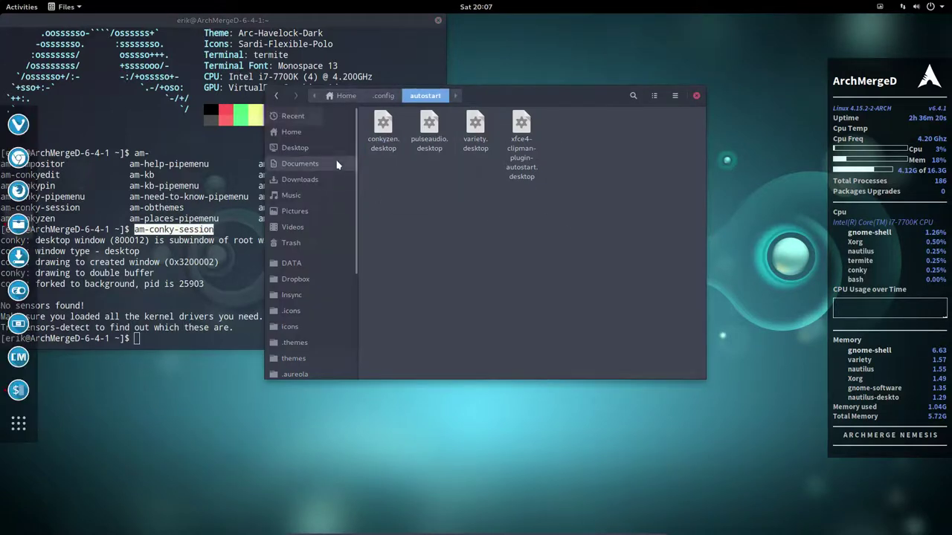
pyautogui.doubleClick(394, 139)
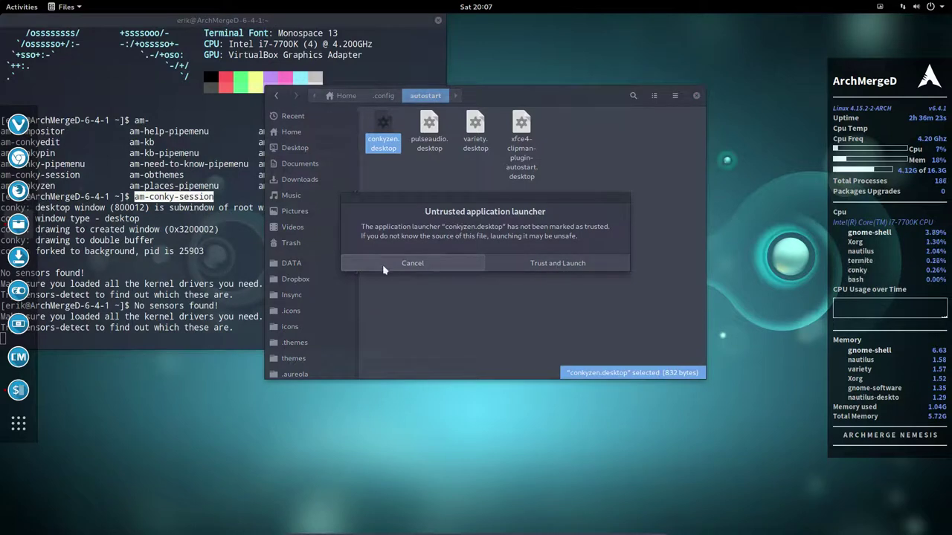
pyautogui.click(446, 263)
pyautogui.rightClick(382, 126)
pyautogui.moveTo(417, 147)
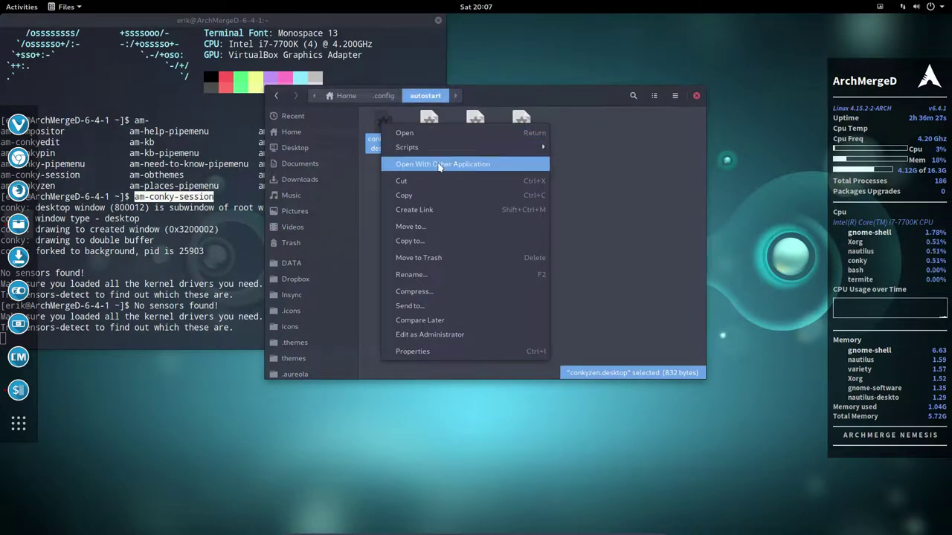
pyautogui.click(440, 165)
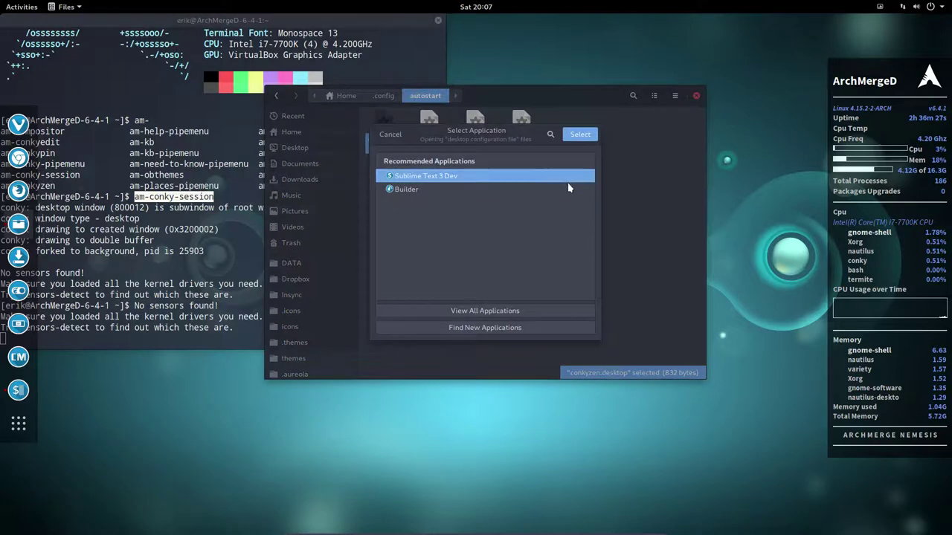
pyautogui.click(579, 136)
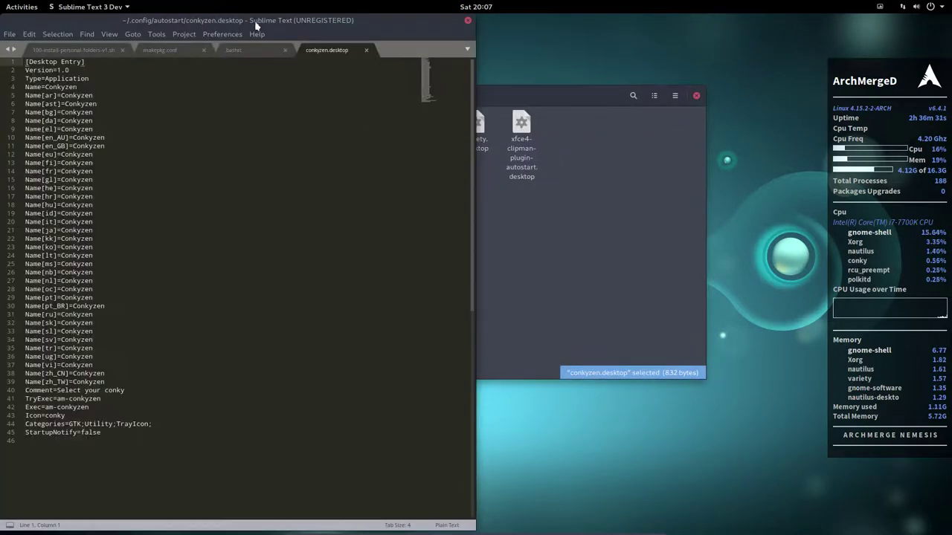
# Tile the Sublime Text window to the right half of the screen
pyautogui.moveTo(256, 23); pyautogui.dragTo(683, 35)
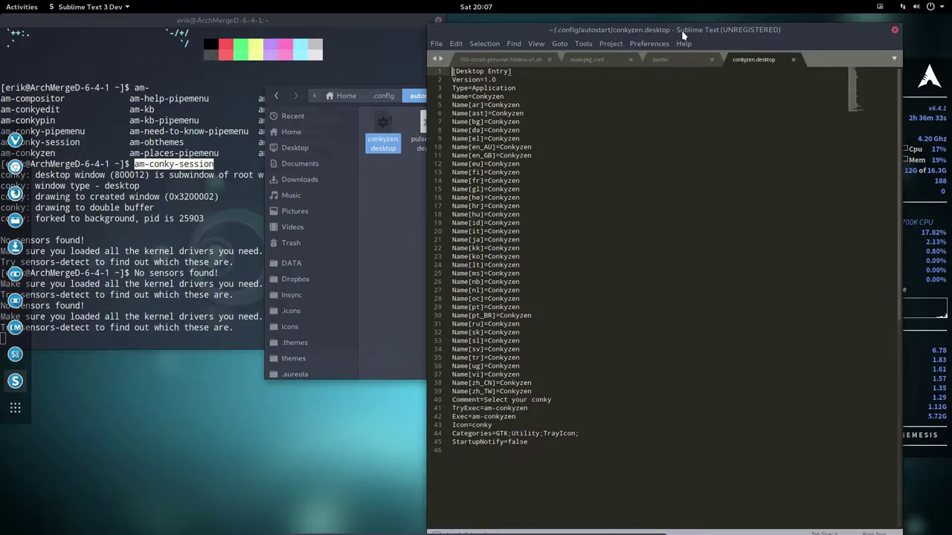
pyautogui.doubleClick(683, 35)
pyautogui.press('super+Right')
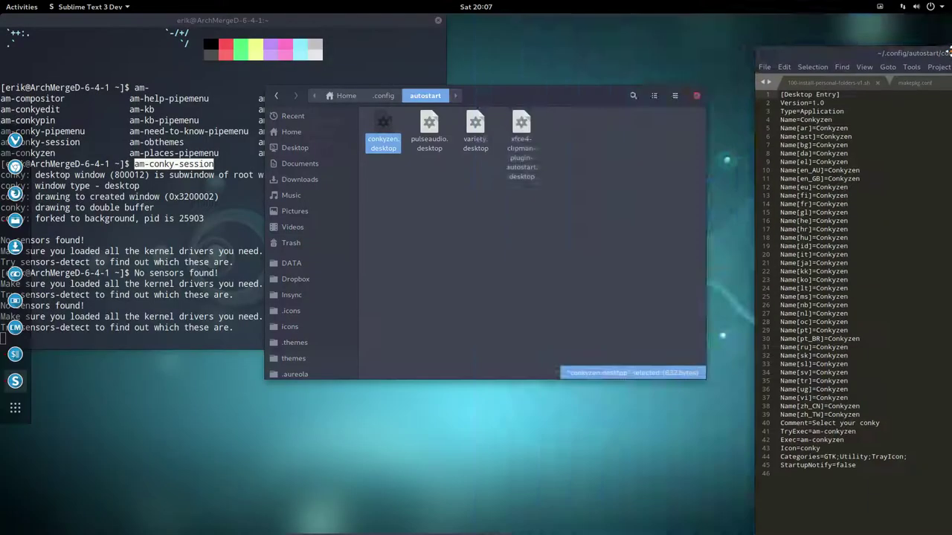
pyautogui.keyDown('ctrl'); pyautogui.scroll(5, 681, 176); pyautogui.keyUp('ctrl')
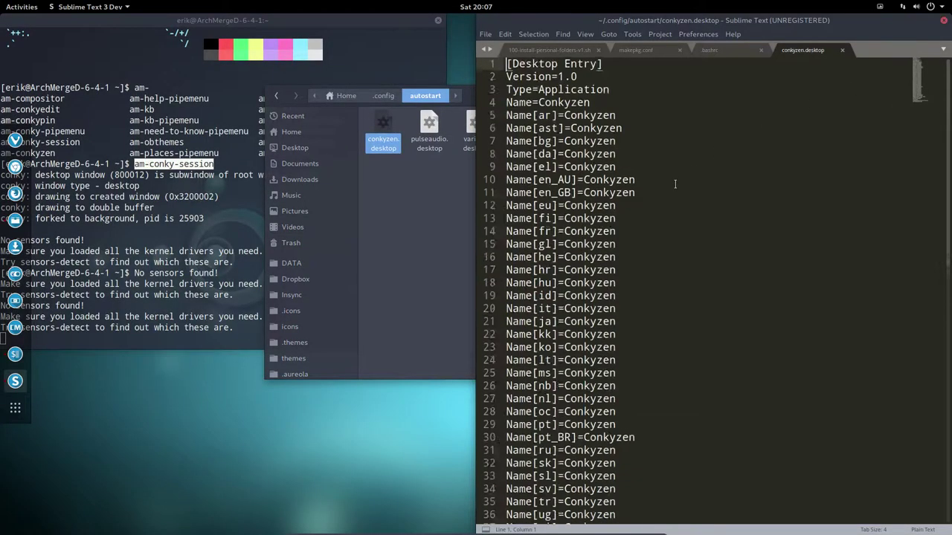
pyautogui.scroll(-10, 677, 182)
pyautogui.scroll(5, 675, 185)
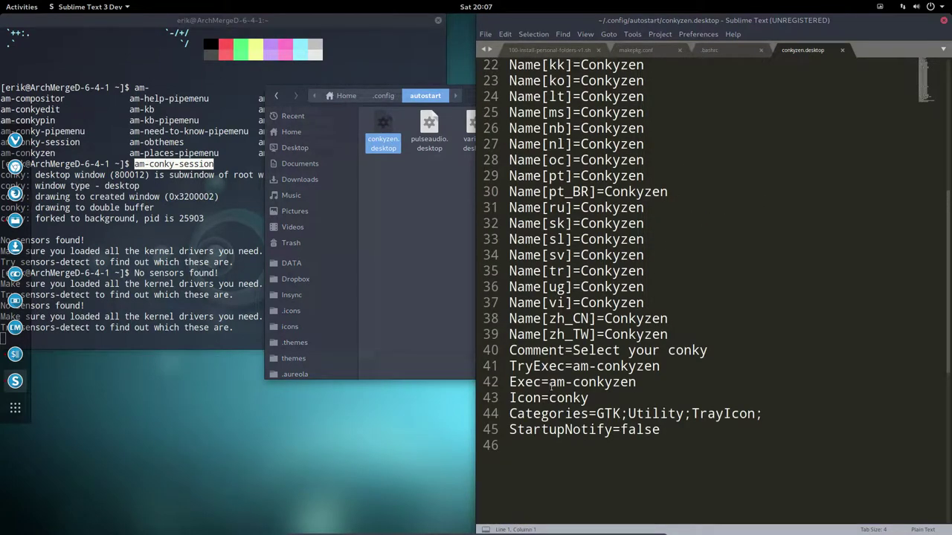
# Change the Exec line value to am-conky-session
pyautogui.click(614, 382)
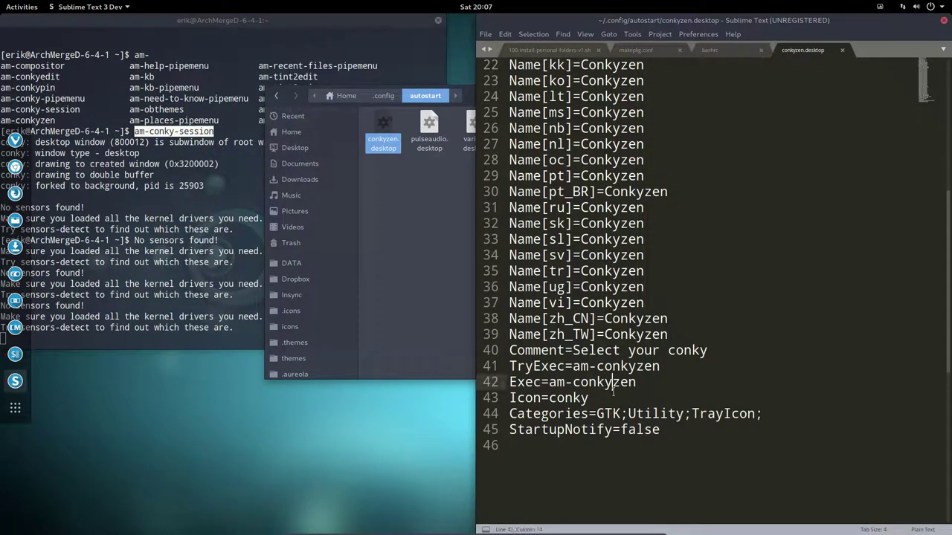
pyautogui.write('-ses')
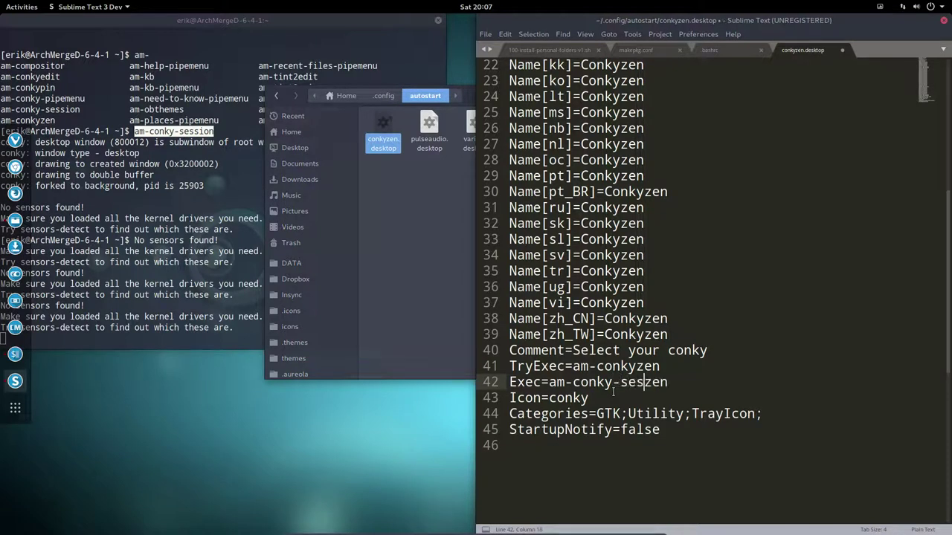
pyautogui.write('sion')
pyautogui.press('Delete')
pyautogui.press('Delete')
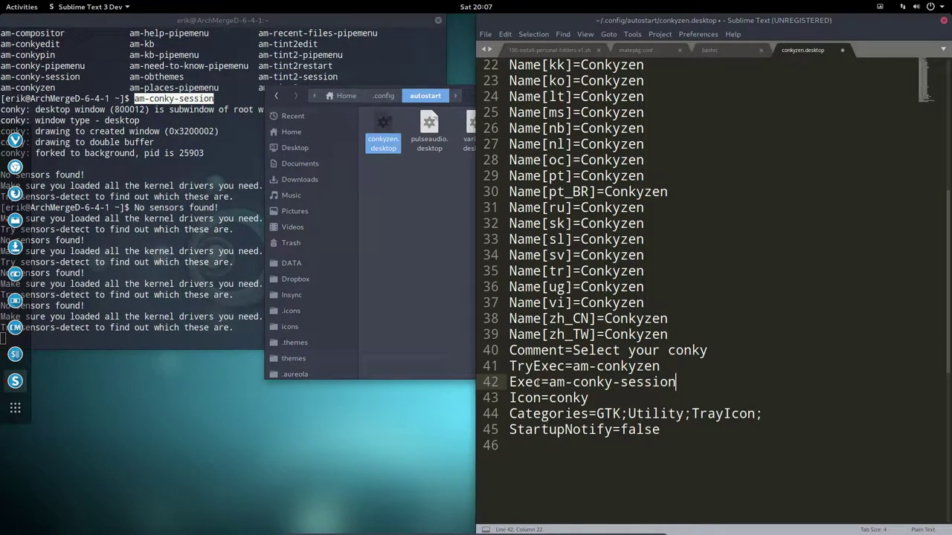
# Copy am-conky-session over the TryExec value and save conkyzen.desktop
pyautogui.moveTo(510, 383)
pyautogui.mouseDown()
pyautogui.moveTo(677, 382)
pyautogui.moveTo(667, 382)
pyautogui.mouseUp()
pyautogui.moveTo(548, 382); pyautogui.dragTo(682, 382)
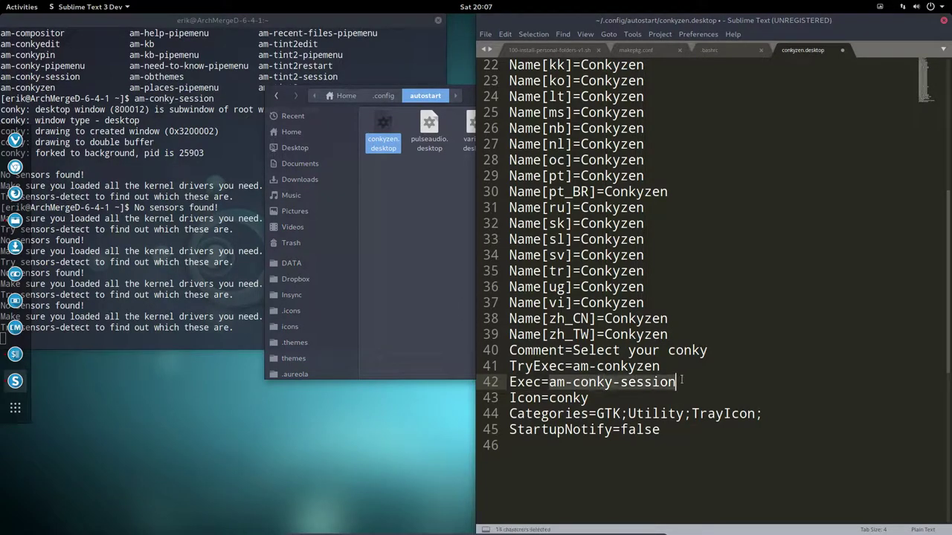
pyautogui.hotkey('ctrl', 'c')
pyautogui.moveTo(573, 366); pyautogui.dragTo(679, 366)
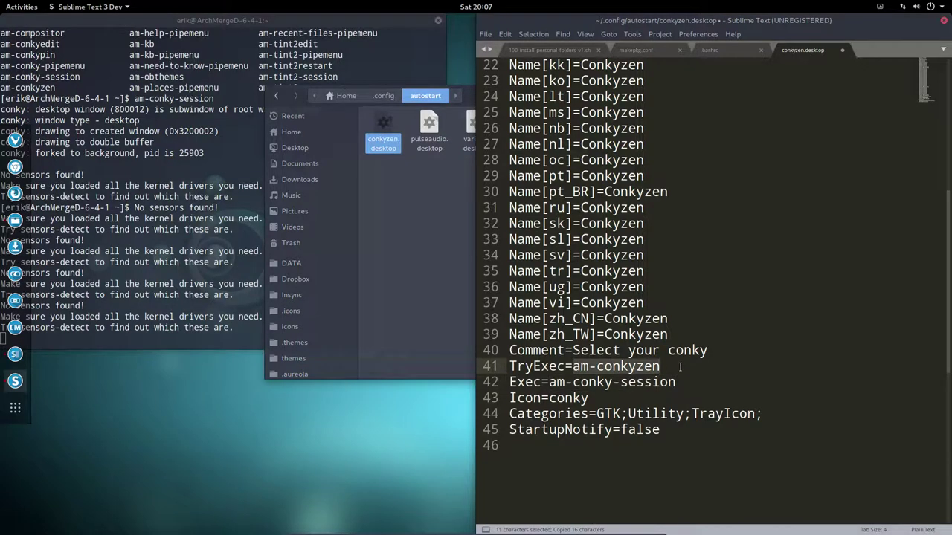
pyautogui.hotkey('ctrl', 'v')
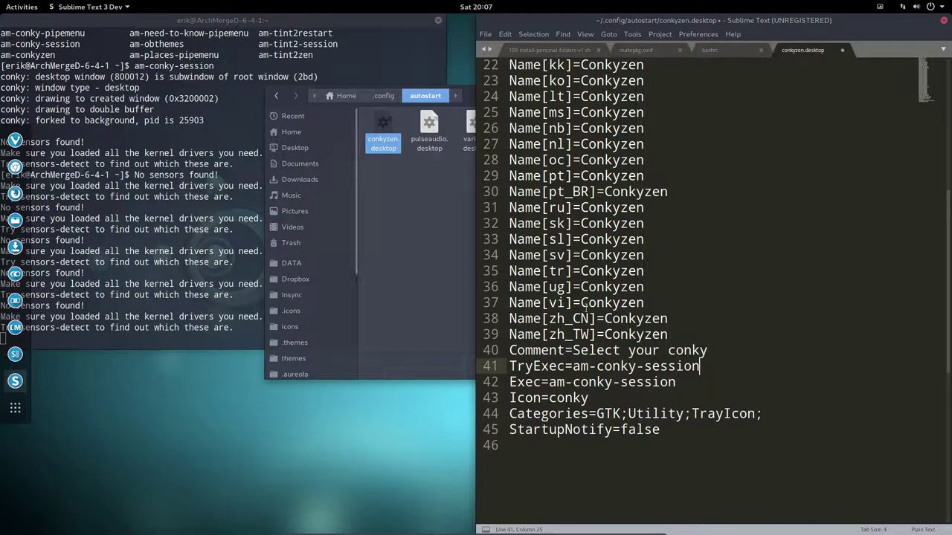
pyautogui.hotkey('ctrl', 's')
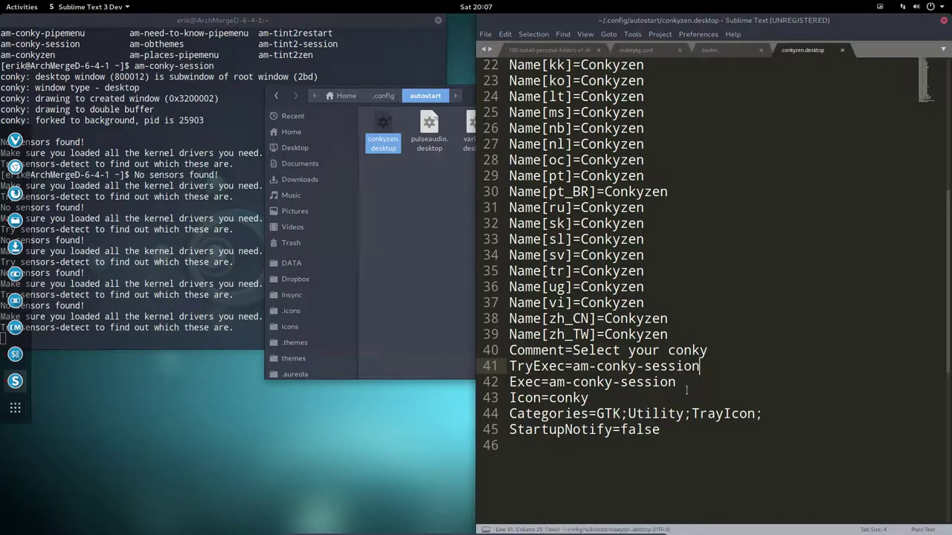
# Close Sublime Text and Files, stop the conky session with Ctrl+C, and close the terminal
pyautogui.click(943, 20)
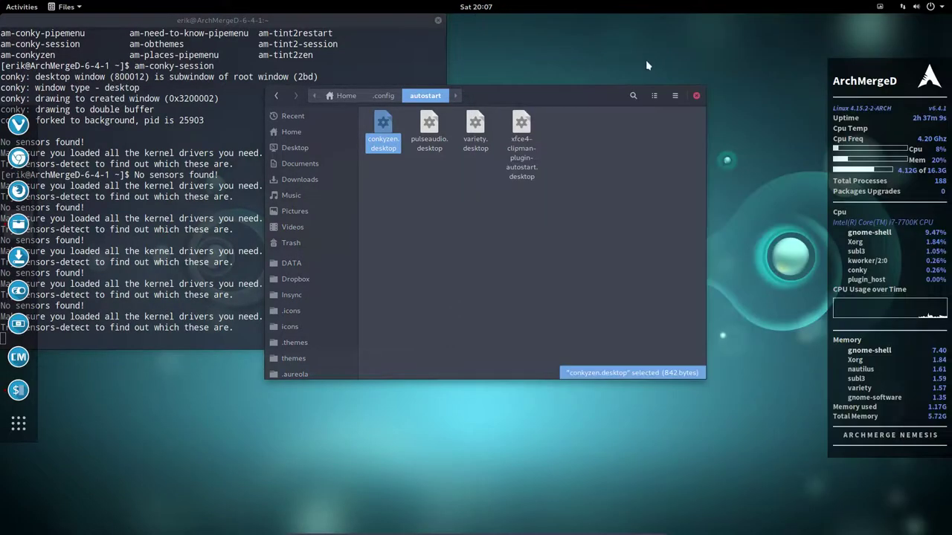
pyautogui.click(696, 96)
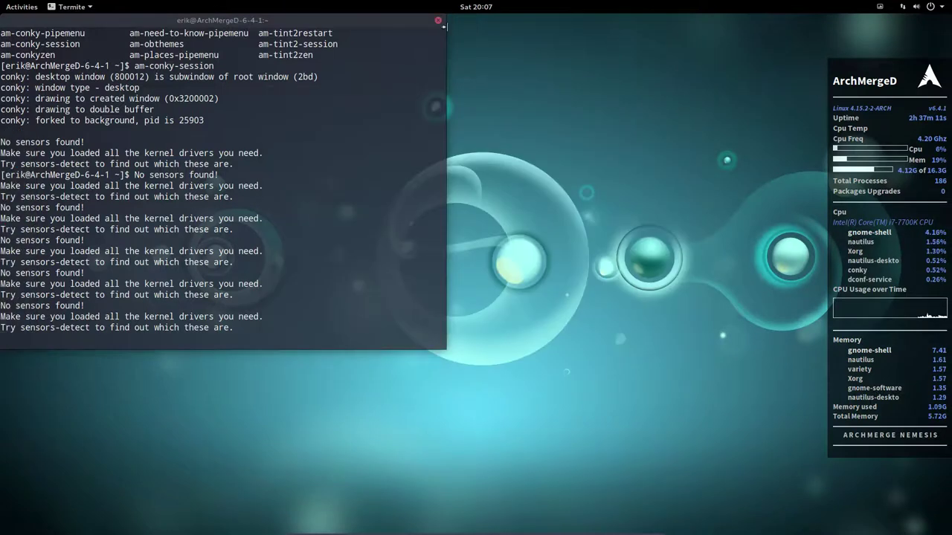
pyautogui.hotkey('ctrl', 'c')
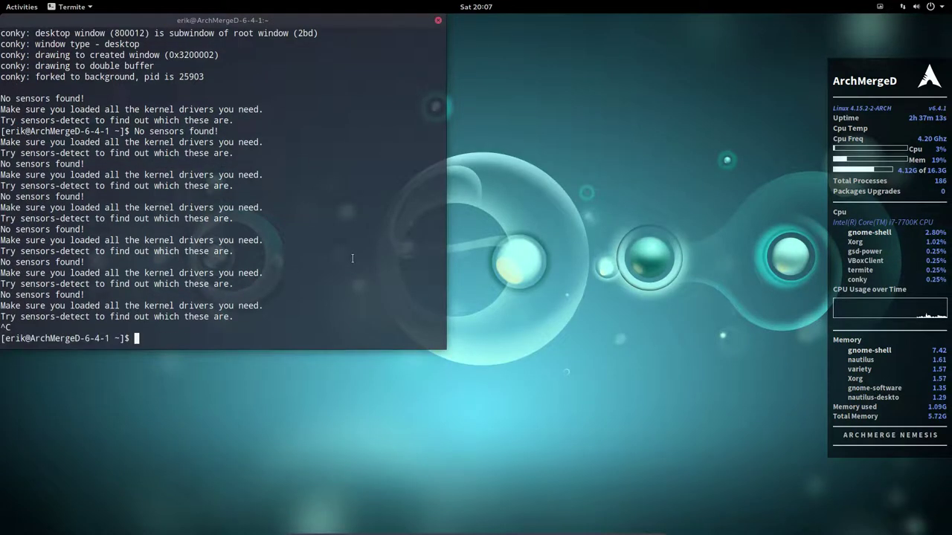
pyautogui.moveTo(66, 109); pyautogui.dragTo(99, 317)
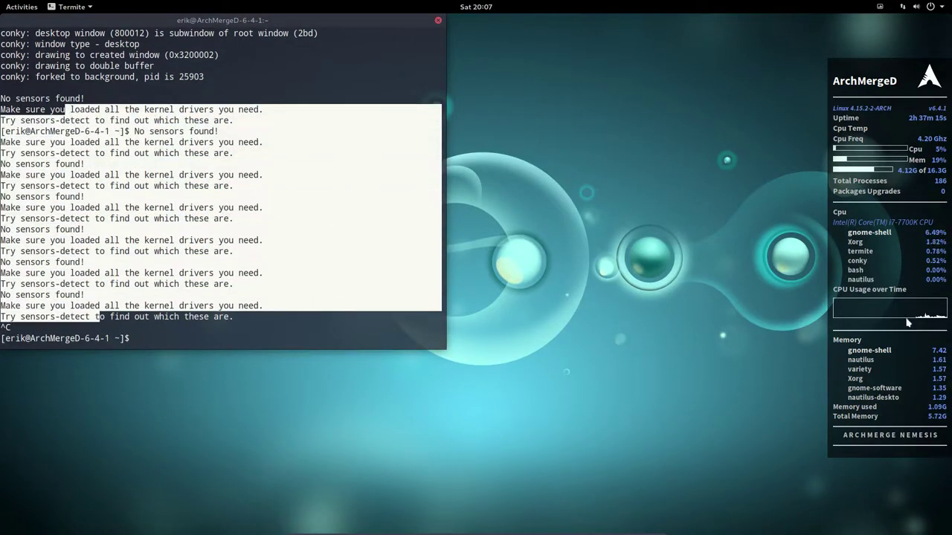
pyautogui.click(663, 293)
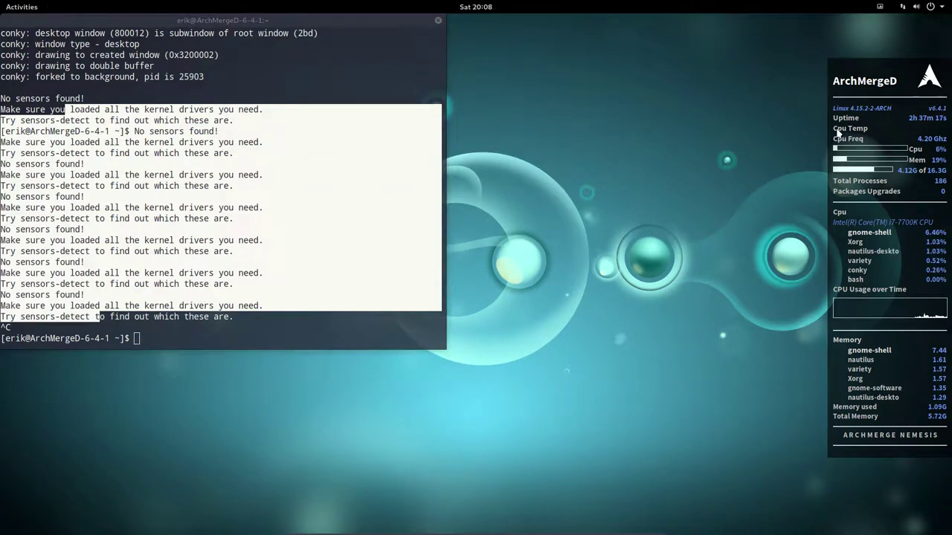
pyautogui.click(299, 253)
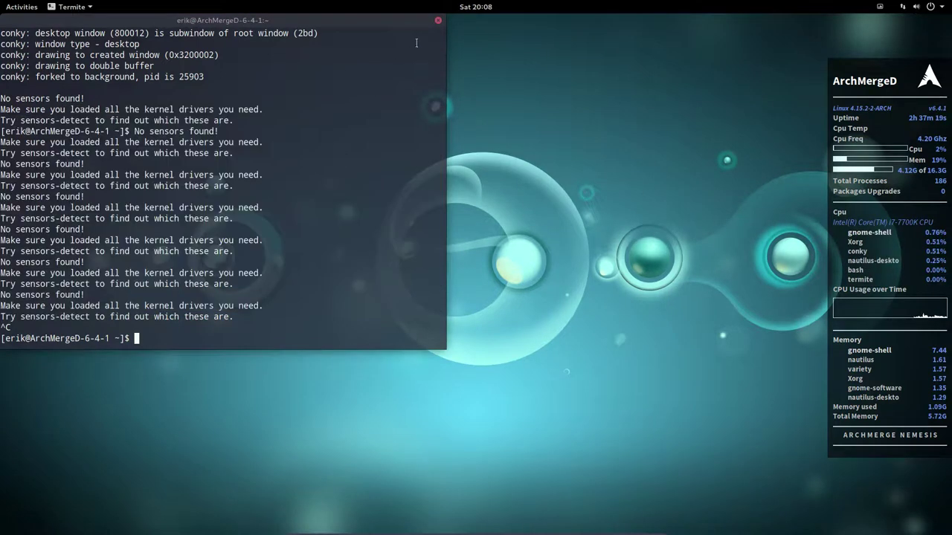
pyautogui.click(438, 20)
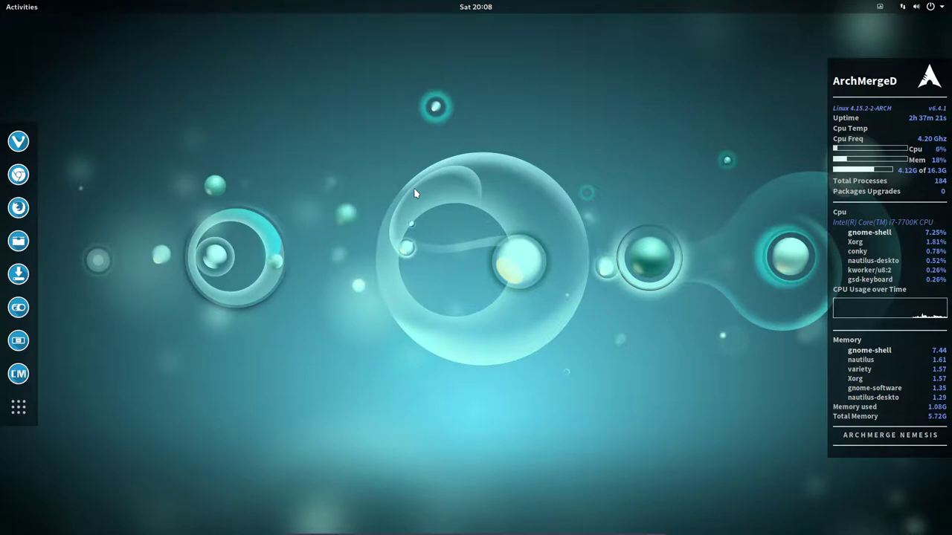
# Run killall conky in a new terminal, then close it
pyautogui.hotkey('ctrl', 'alt', 't')
pyautogui.write('killall')
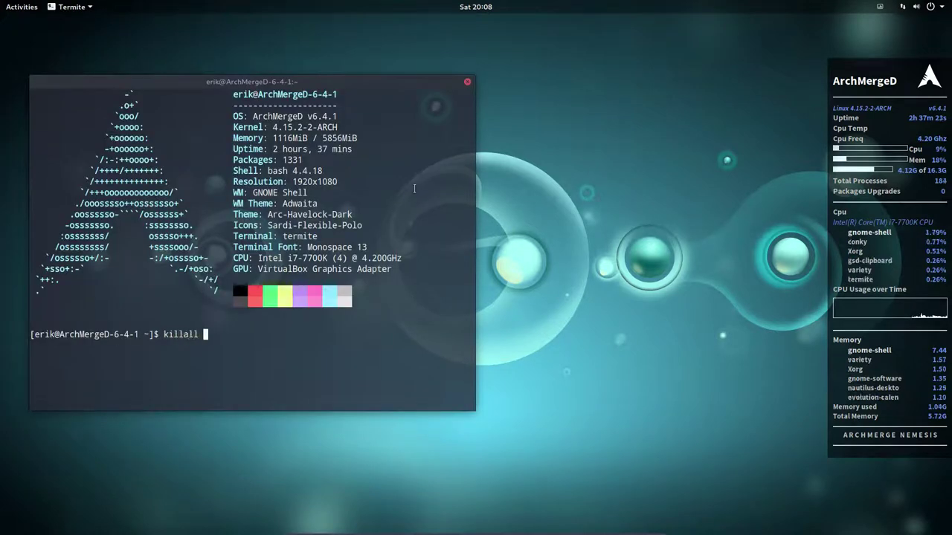
pyautogui.write(' conky')
pyautogui.press('Return')
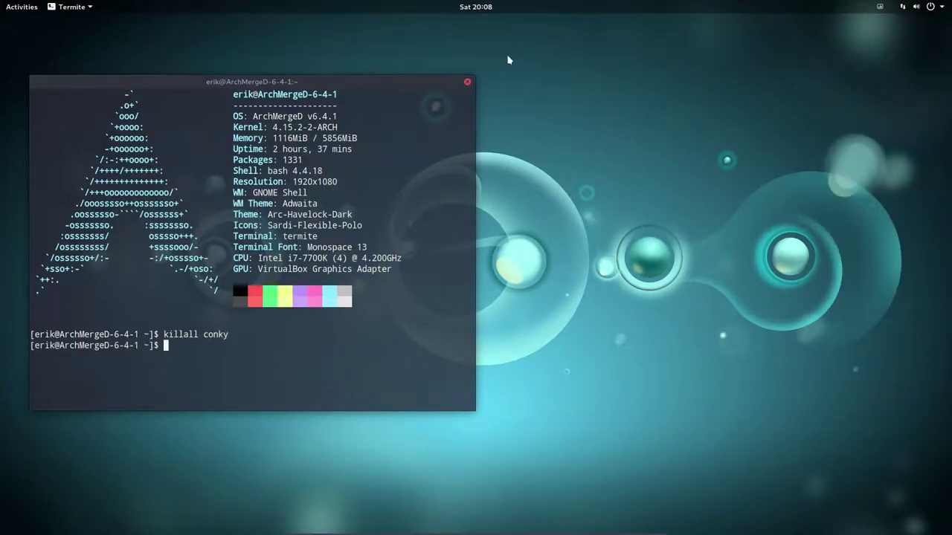
pyautogui.click(467, 81)
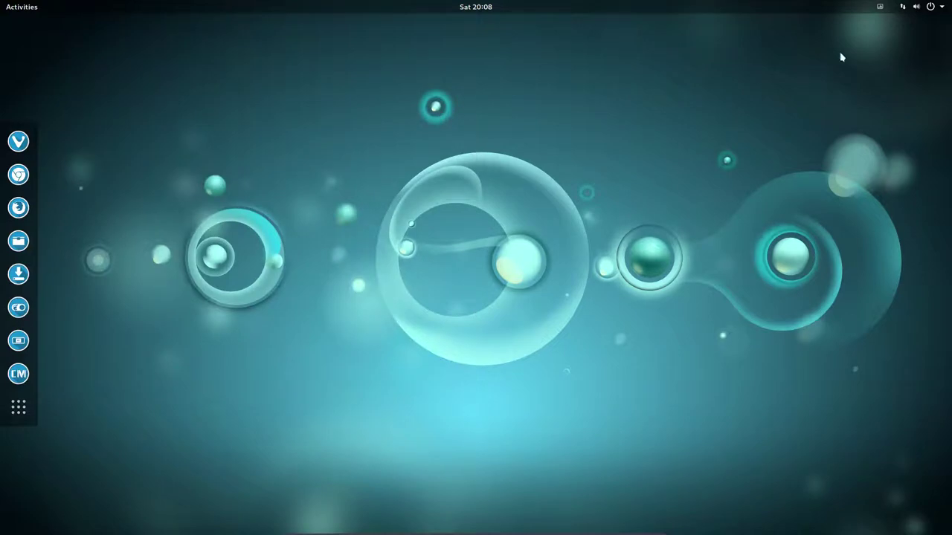
# Log out from the system menu's user options and enter the account password at login
pyautogui.click(932, 9)
pyautogui.click(883, 105)
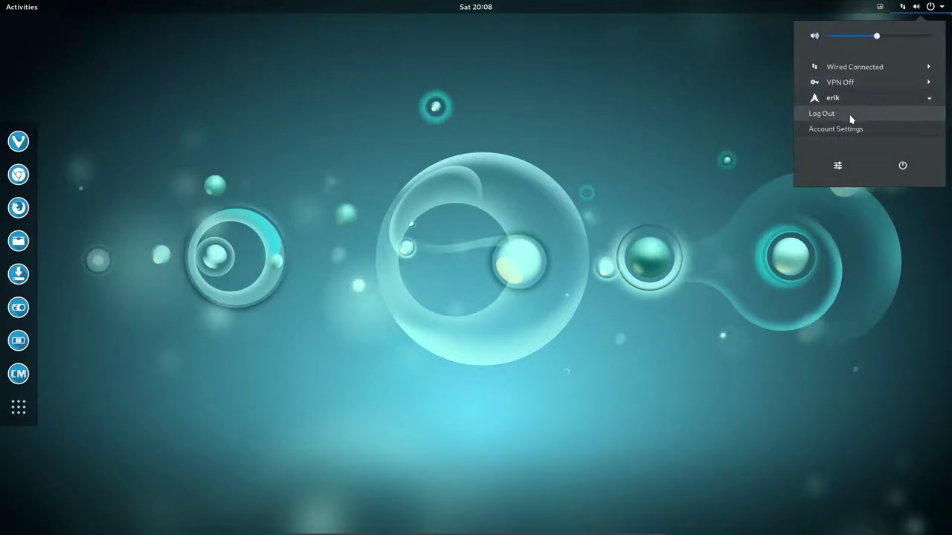
pyautogui.click(851, 118)
pyautogui.click(540, 303)
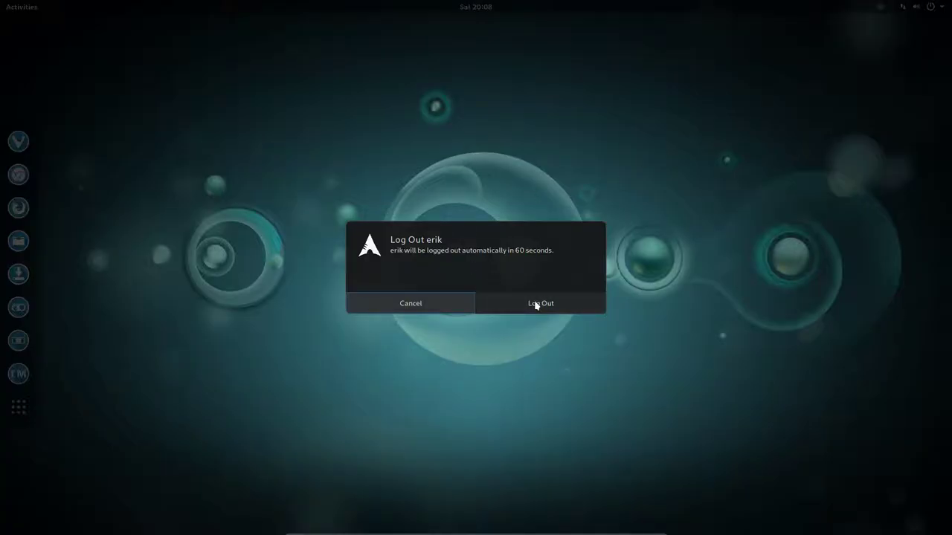
pyautogui.write('****')
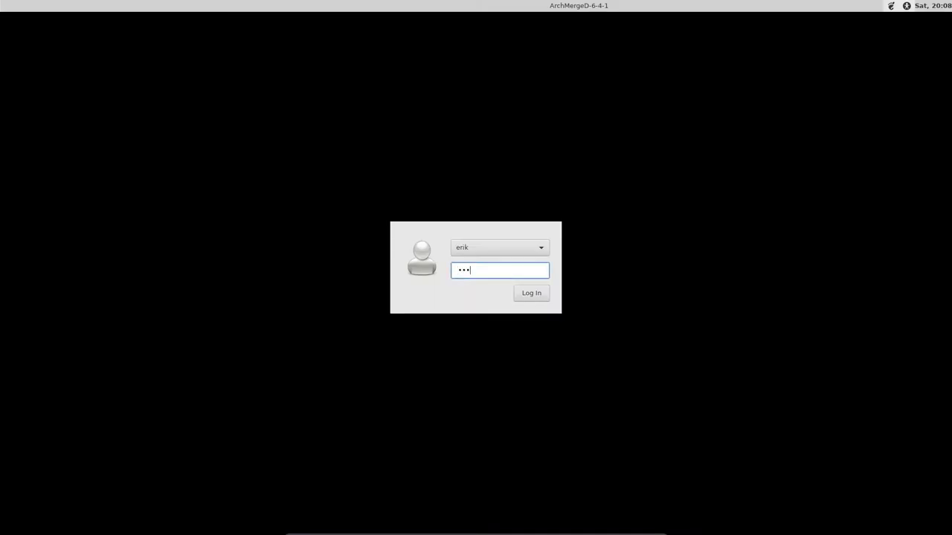